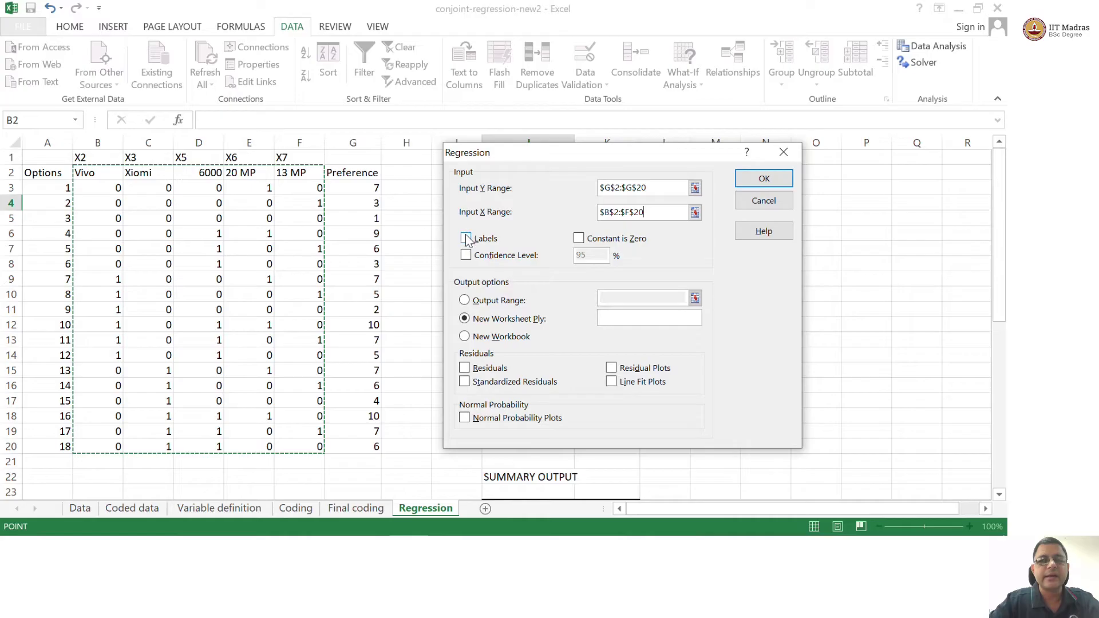
{"action": "left_click", "coordinate": [466, 239]}
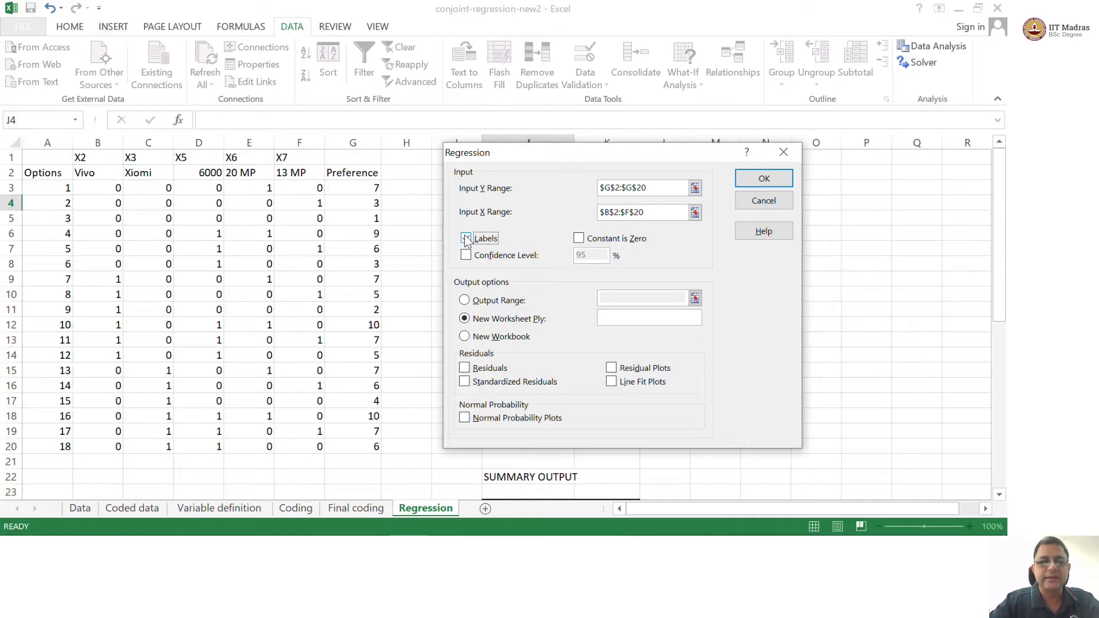
{"action": "left_click", "coordinate": [465, 300]}
{"action": "left_click", "coordinate": [631, 298]}
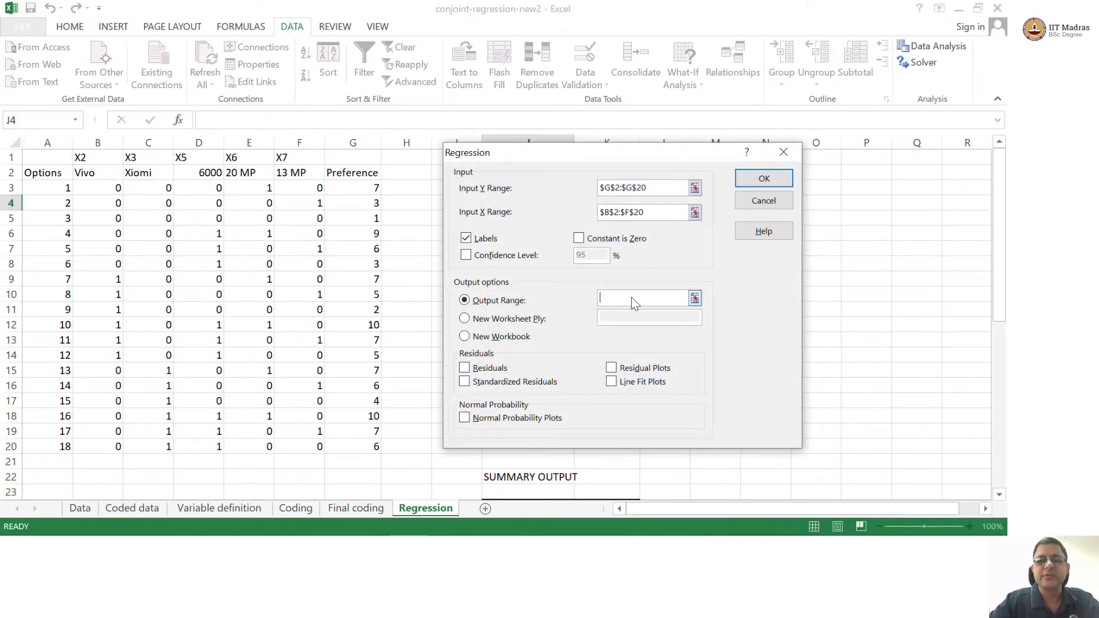
{"action": "left_click", "coordinate": [782, 203]}
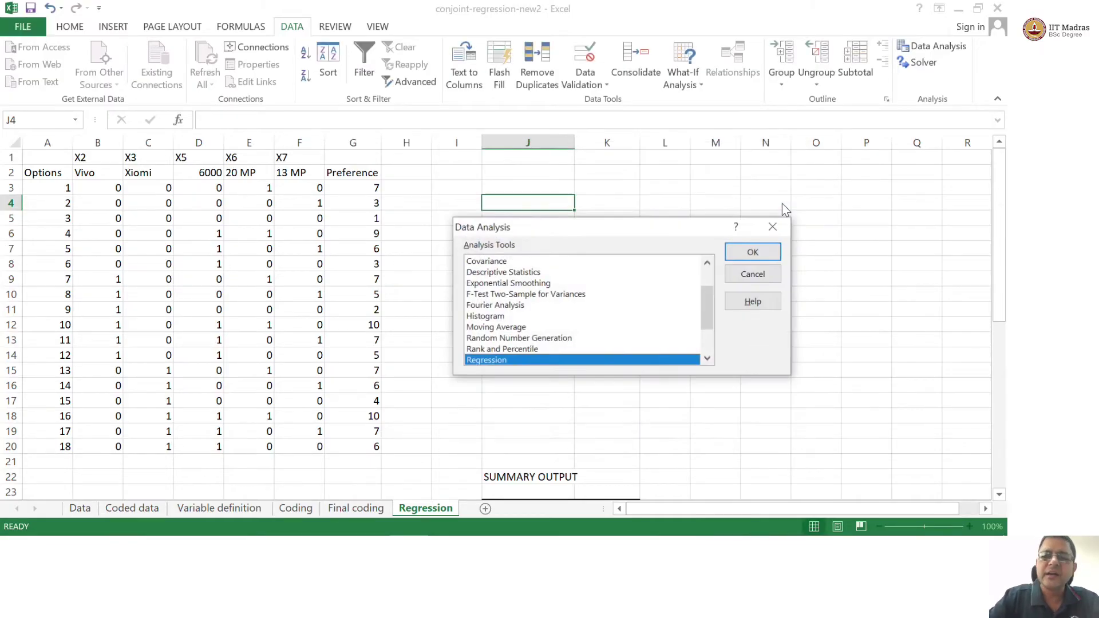
{"action": "left_click", "coordinate": [753, 274]}
Examine the existing regression summary output below the data table, including the Multiple R value in K25.
{"action": "left_click", "coordinate": [596, 297]}
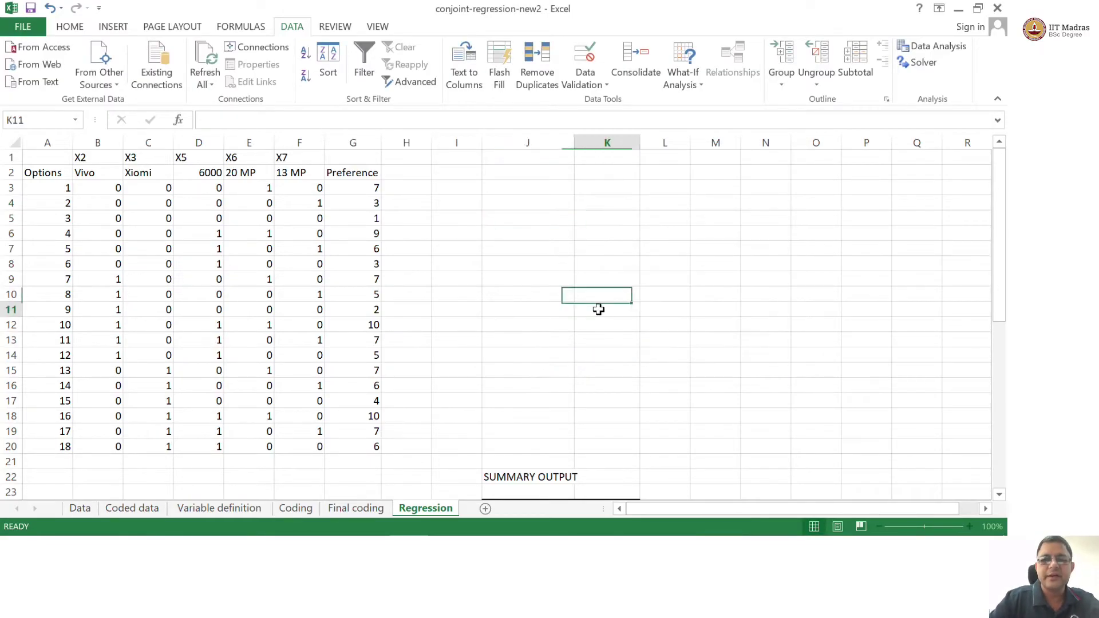
{"action": "key", "text": "Down"}
{"action": "key", "text": "Down"}
{"action": "key", "text": "Down"}
{"action": "key", "text": "Down"}
{"action": "key", "text": "Down"}
{"action": "key", "text": "Down"}
{"action": "key", "text": "Down"}
{"action": "key", "text": "Down"}
{"action": "key", "text": "Down"}
{"action": "key", "text": "Down"}
{"action": "key", "text": "Down"}
{"action": "key", "text": "Down"}
{"action": "key", "text": "Down"}
{"action": "key", "text": "Down"}
{"action": "key", "text": "Down"}
{"action": "key", "text": "Down"}
{"action": "key", "text": "Down"}
{"action": "key", "text": "Down"}
{"action": "key", "text": "Down"}
{"action": "key", "text": "Down"}
{"action": "key", "text": "Down"}
{"action": "key", "text": "Down"}
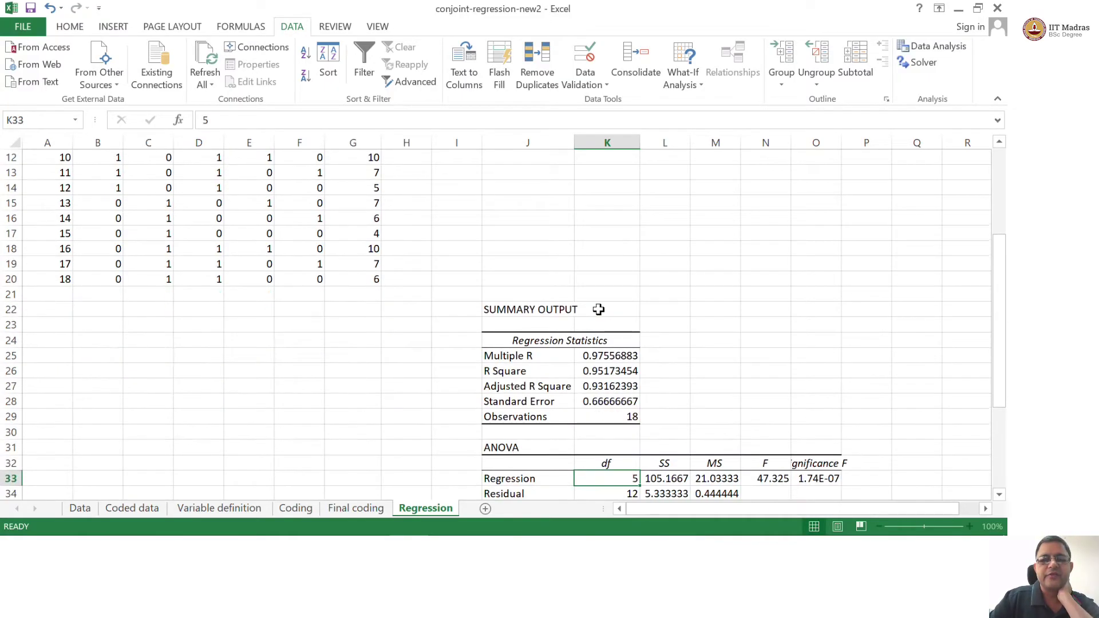
{"action": "left_click", "coordinate": [601, 357]}
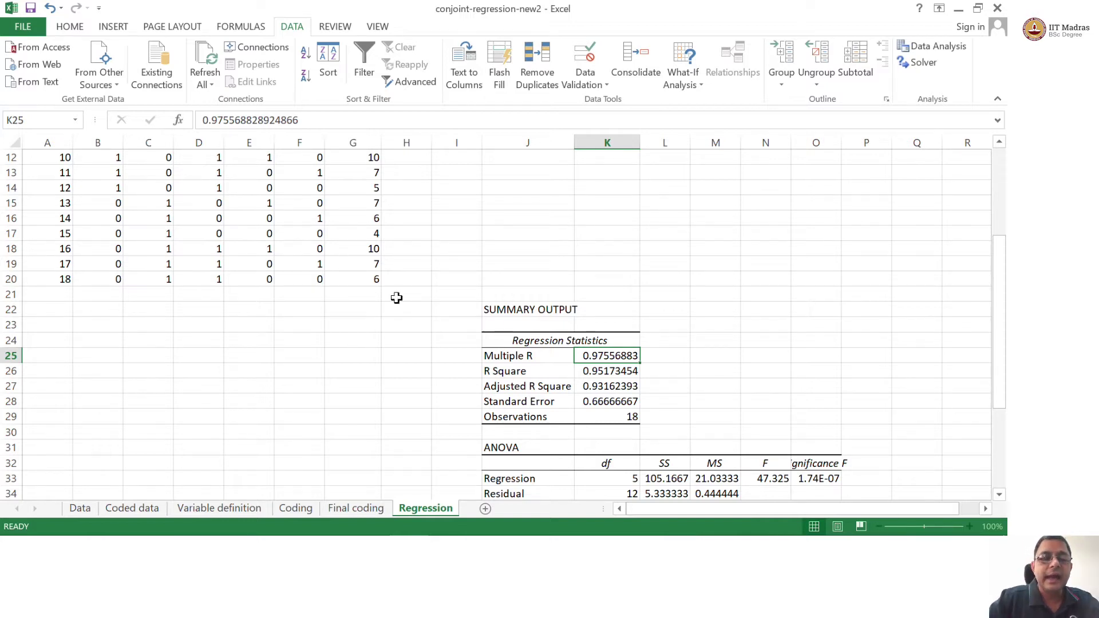
Review the Preference values in column G alongside the regression summary output.
{"action": "left_click", "coordinate": [372, 277]}
{"action": "left_click_drag", "start_coordinate": [372, 277], "coordinate": [373, 269]}
{"action": "left_click", "coordinate": [634, 445]}
{"action": "key", "text": "Down"}
{"action": "key", "text": "Down"}
{"action": "key", "text": "Down"}
{"action": "key", "text": "Down"}
{"action": "key", "text": "Down"}
{"action": "key", "text": "Down"}
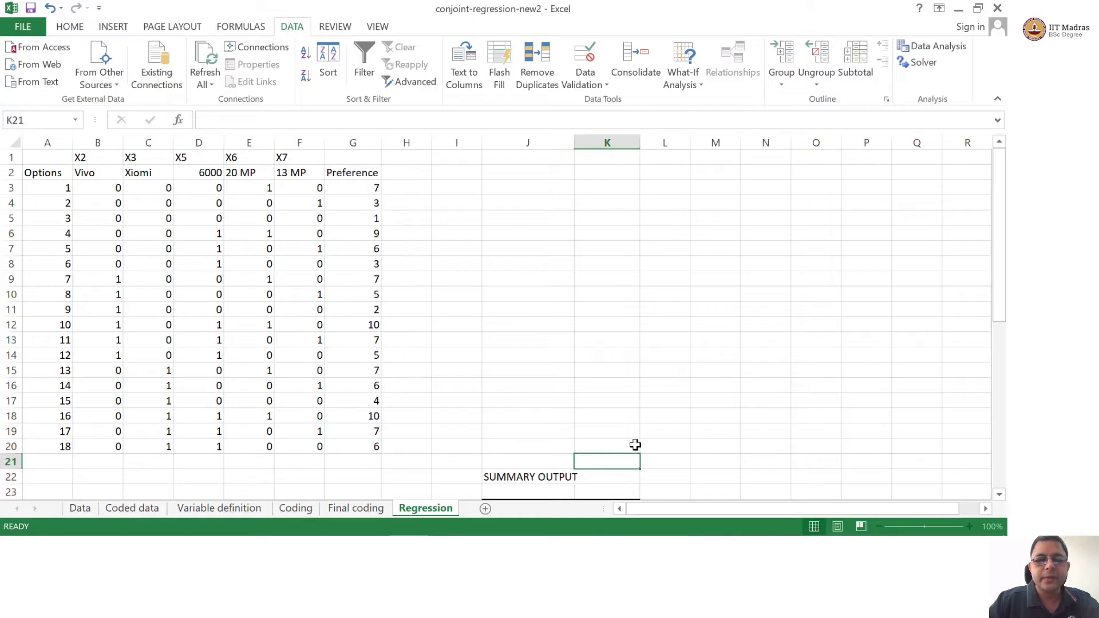
{"action": "key", "text": "Up"}
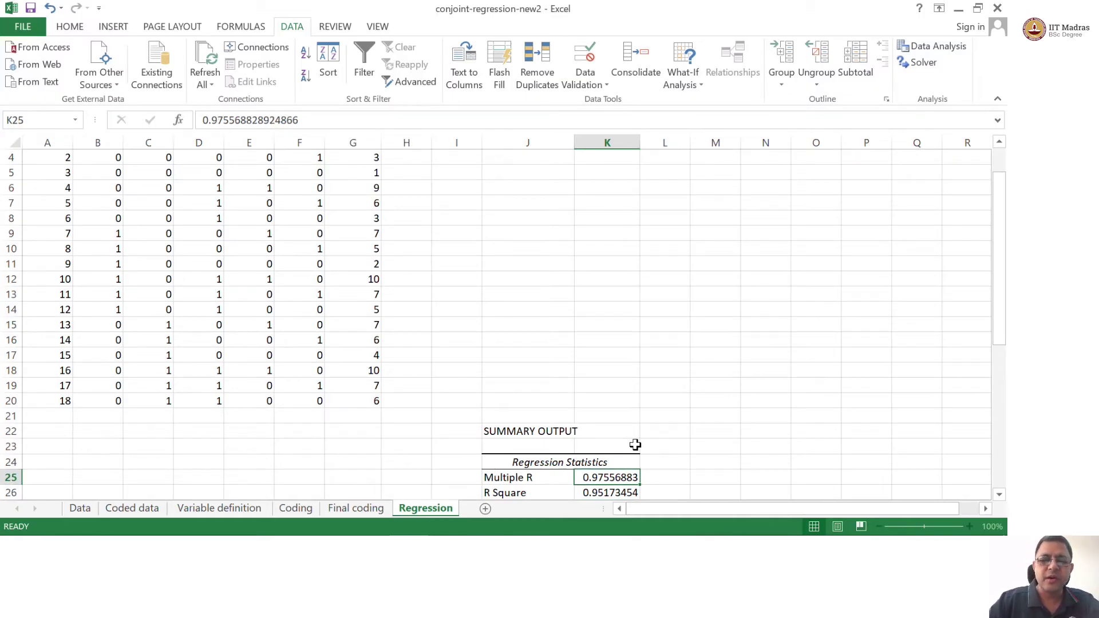
{"action": "left_click", "coordinate": [366, 397]}
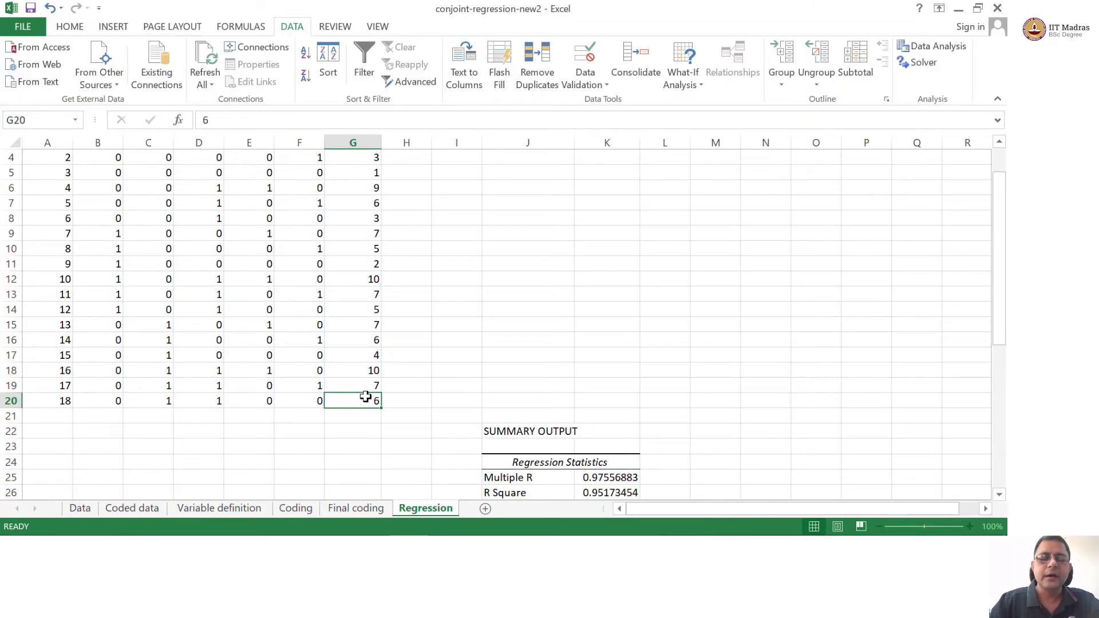
{"action": "key", "text": "Up"}
{"action": "key", "text": "Up"}
{"action": "key", "text": "Up"}
{"action": "key", "text": "Up"}
{"action": "key", "text": "Up"}
{"action": "key", "text": "Up"}
{"action": "key", "text": "Up"}
{"action": "key", "text": "Up"}
{"action": "key", "text": "Up"}
{"action": "key", "text": "Up"}
{"action": "key", "text": "Up"}
{"action": "key", "text": "Up"}
{"action": "key", "text": "Up"}
{"action": "key", "text": "Up"}
{"action": "key", "text": "Up"}
{"action": "key", "text": "Up"}
{"action": "key", "text": "Up"}
{"action": "key", "text": "Up"}
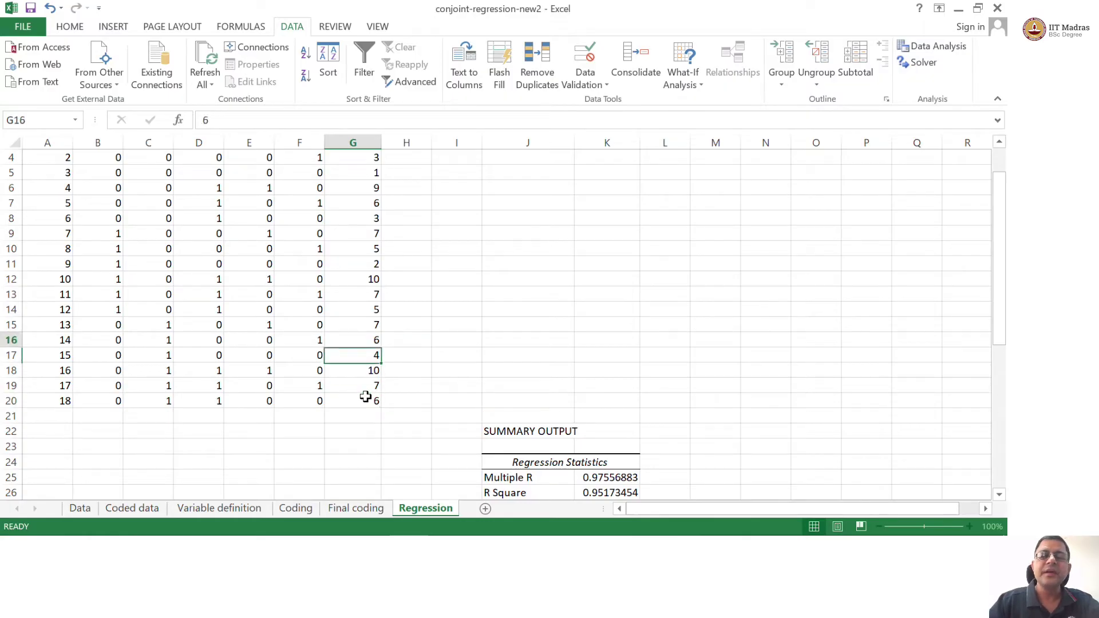
Examine the R Square, Adjusted R Square and Observations values in the regression statistics.
{"action": "key", "text": "Down"}
{"action": "key", "text": "Down"}
{"action": "key", "text": "Down"}
{"action": "key", "text": "Down"}
{"action": "key", "text": "Down"}
{"action": "key", "text": "Down"}
{"action": "key", "text": "Down"}
{"action": "key", "text": "Down"}
{"action": "key", "text": "Down"}
{"action": "key", "text": "Down"}
{"action": "key", "text": "Down"}
{"action": "key", "text": "Down"}
{"action": "key", "text": "Down"}
{"action": "key", "text": "Down"}
{"action": "key", "text": "Down"}
{"action": "key", "text": "Down"}
{"action": "key", "text": "Down"}
{"action": "key", "text": "Down"}
{"action": "key", "text": "Down"}
{"action": "key", "text": "Down"}
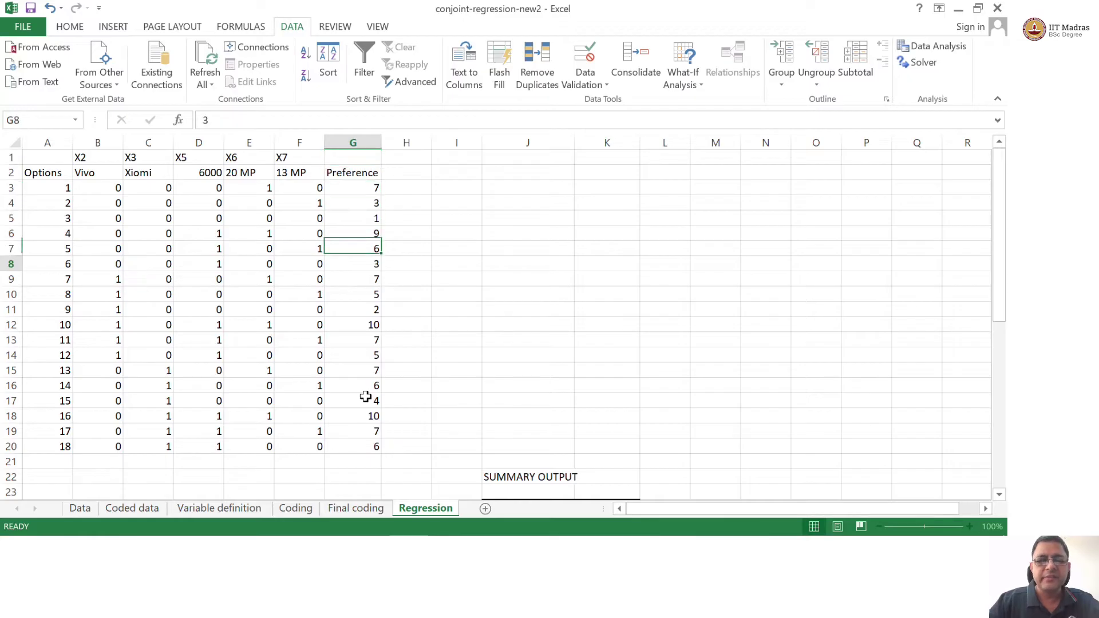
{"action": "key", "text": "Down"}
{"action": "key", "text": "Down"}
{"action": "key", "text": "Down"}
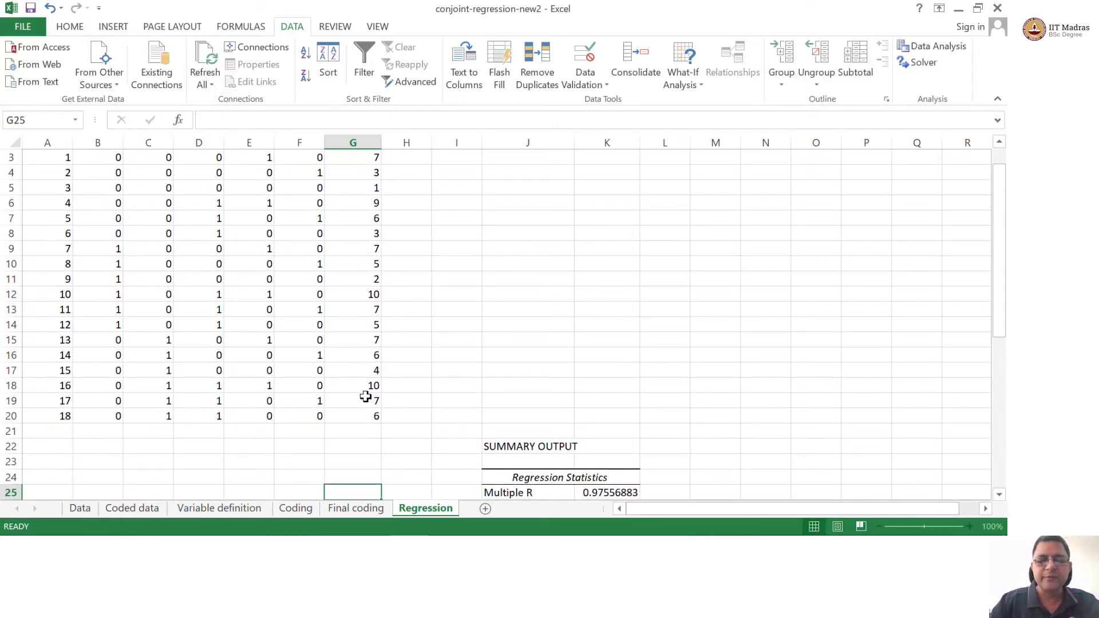
{"action": "key", "text": "Down"}
{"action": "key", "text": "Down"}
{"action": "key", "text": "Down"}
{"action": "key", "text": "Down"}
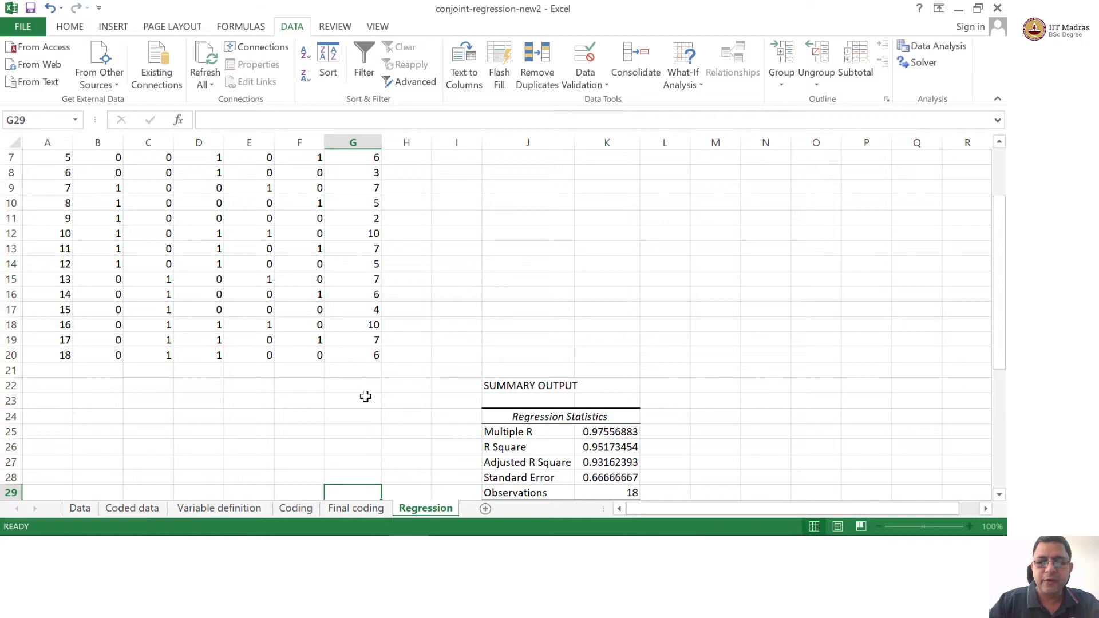
{"action": "key", "text": "Down"}
{"action": "key", "text": "Down"}
{"action": "key", "text": "Down"}
{"action": "key", "text": "Down"}
{"action": "key", "text": "Down"}
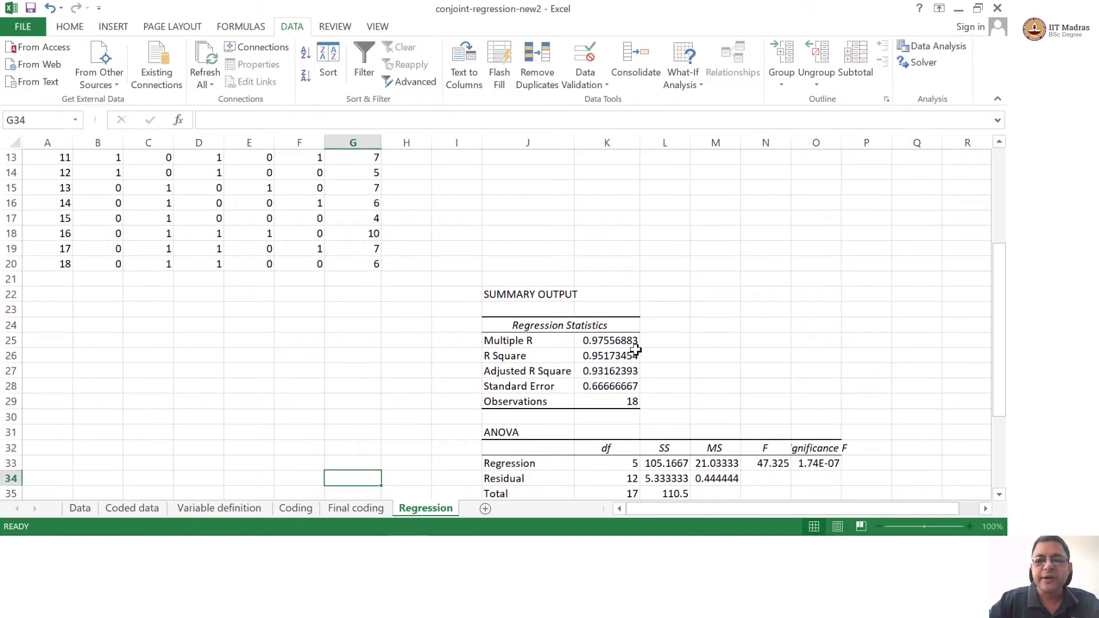
{"action": "left_click", "coordinate": [633, 356]}
{"action": "left_click", "coordinate": [622, 372]}
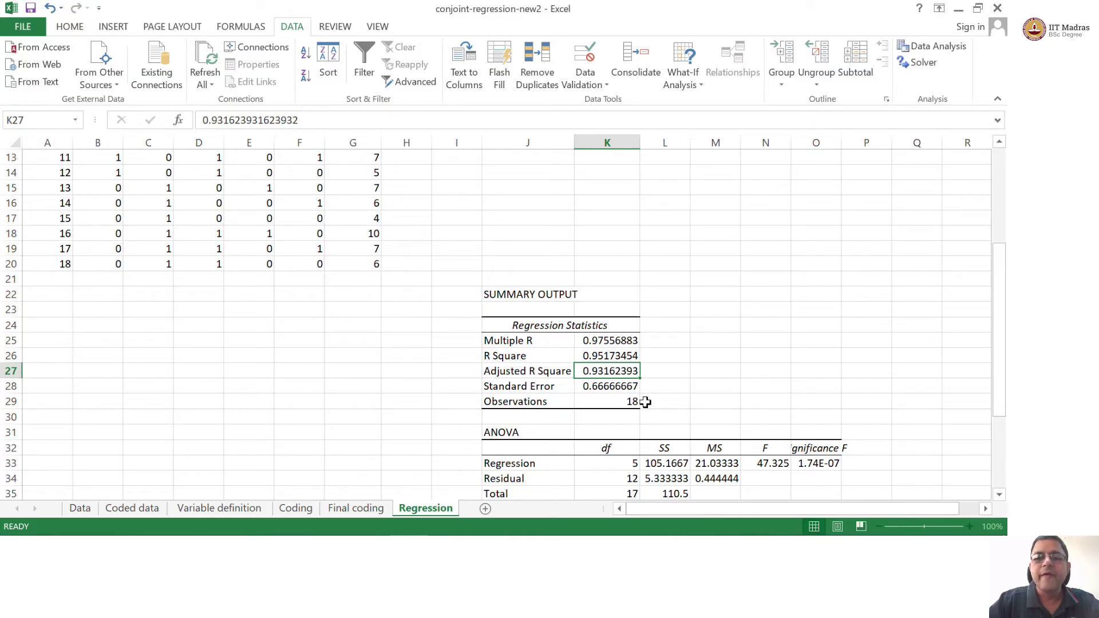
{"action": "left_click", "coordinate": [625, 400]}
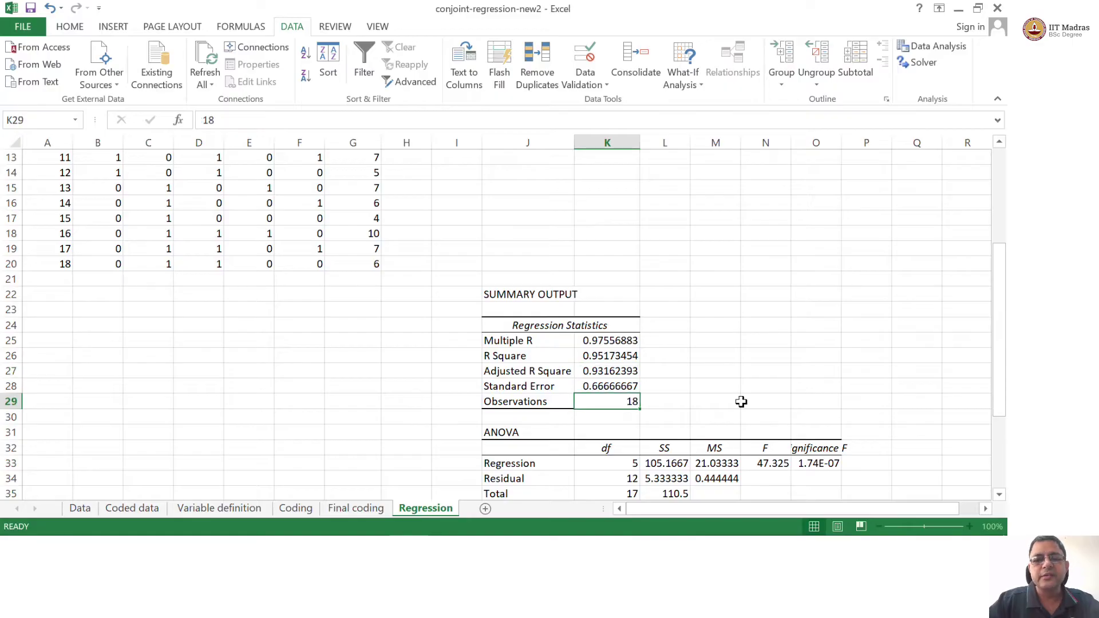
Examine the total, residual and regression degrees of freedom in the ANOVA table.
{"action": "key", "text": "Down"}
{"action": "key", "text": "Down"}
{"action": "key", "text": "Down"}
{"action": "key", "text": "Down"}
{"action": "key", "text": "Down"}
{"action": "key", "text": "Down"}
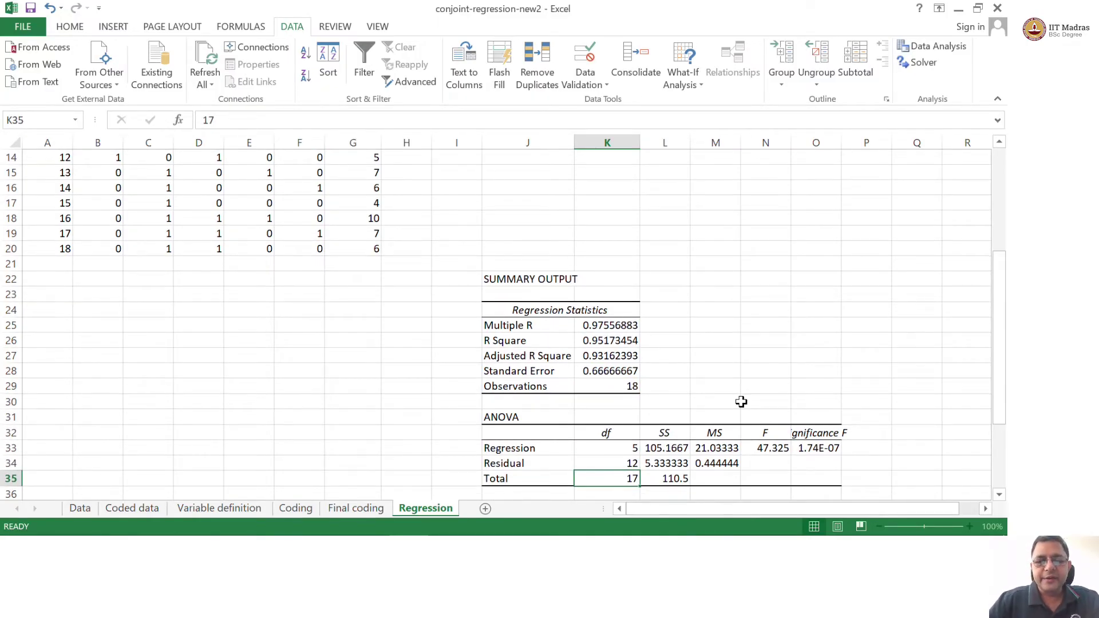
{"action": "key", "text": "Up"}
{"action": "key", "text": "Up"}
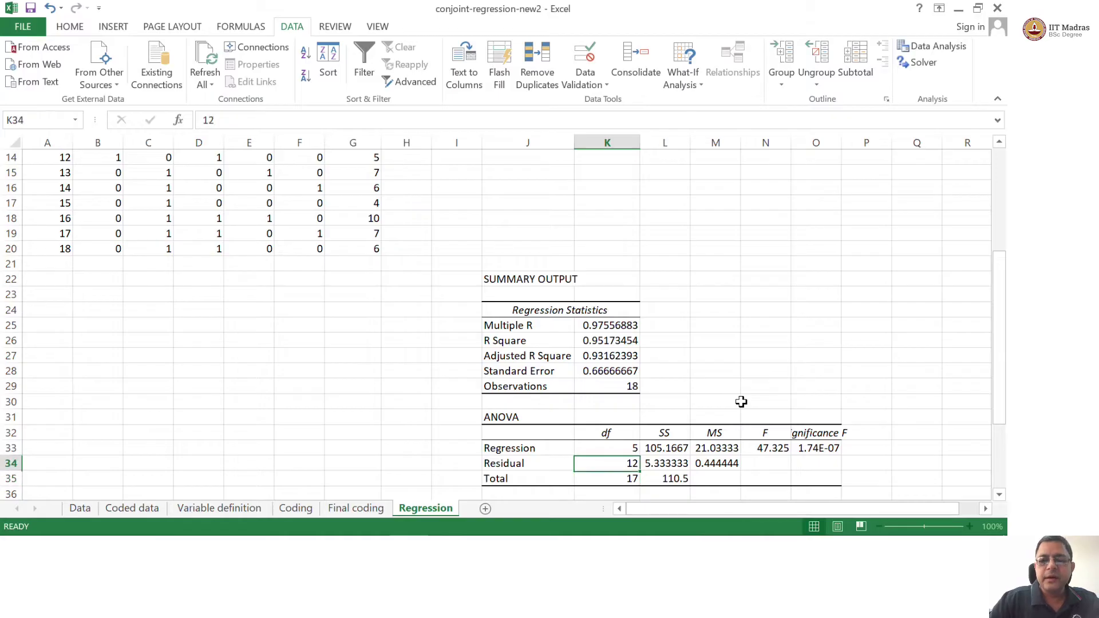
{"action": "key", "text": "Left"}
{"action": "key", "text": "Right"}
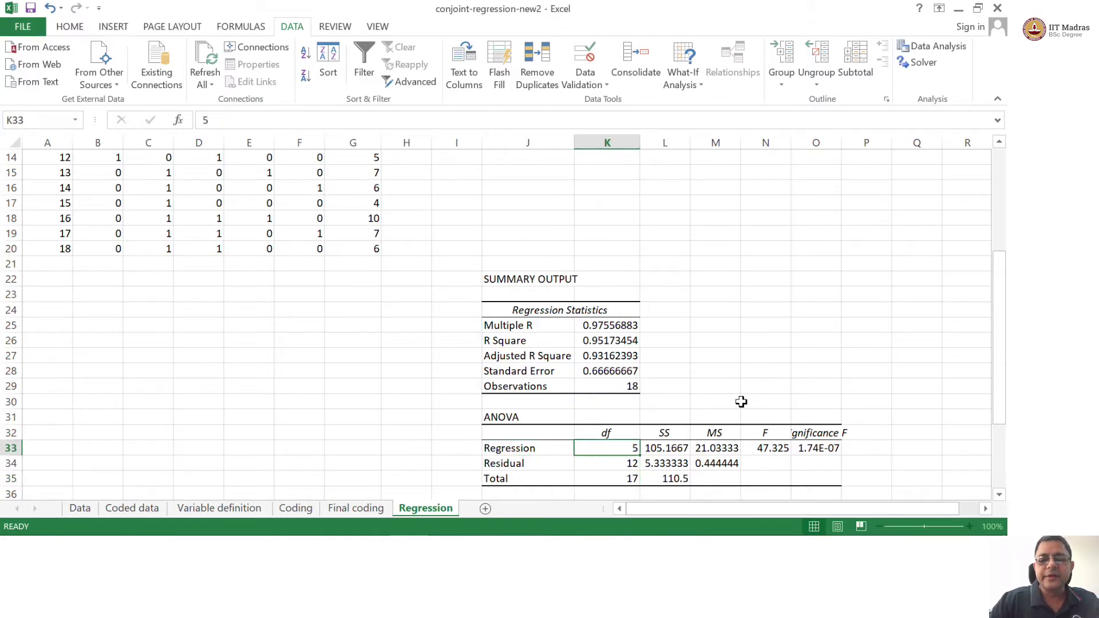
{"action": "key", "text": "Left"}
{"action": "key", "text": "Left"}
{"action": "key", "text": "Left"}
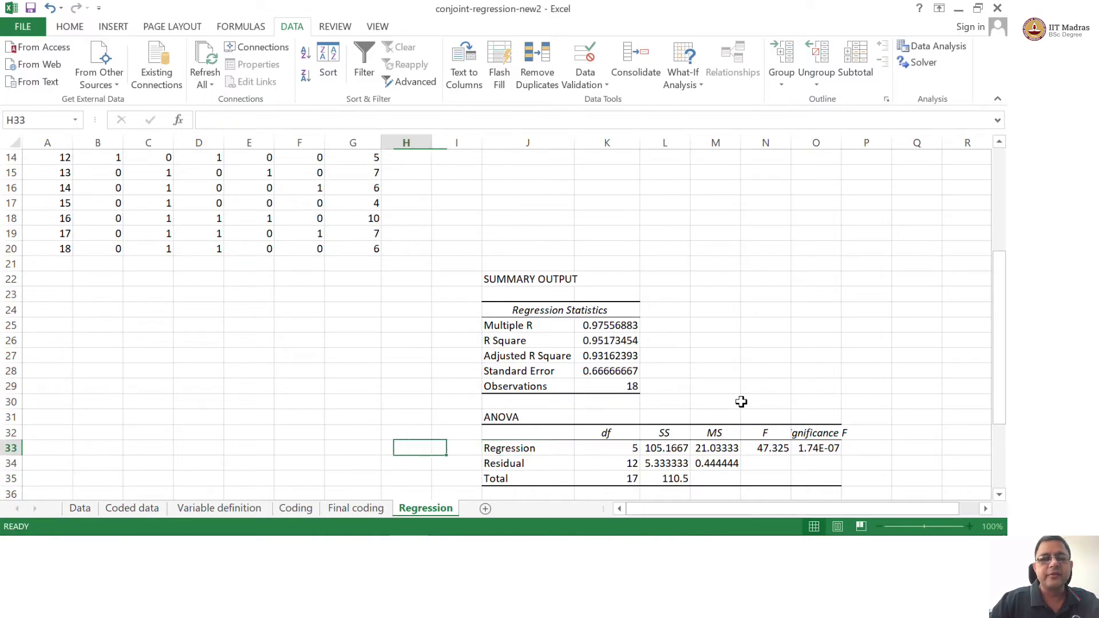
Select the independent variable headers X2, X3, X5, X6 and X7 in B1:F1.
{"action": "key", "text": "Home"}
{"action": "key", "text": "Up"}
{"action": "key", "text": "Up"}
{"action": "key", "text": "Up"}
{"action": "key", "text": "Up"}
{"action": "key", "text": "Up"}
{"action": "key", "text": "Up"}
{"action": "key", "text": "Up"}
{"action": "key", "text": "Up"}
{"action": "key", "text": "Up"}
{"action": "key", "text": "Up"}
{"action": "key", "text": "Up"}
{"action": "key", "text": "Up"}
{"action": "key", "text": "Up"}
{"action": "key", "text": "Up"}
{"action": "key", "text": "Up"}
{"action": "key", "text": "Up"}
{"action": "key", "text": "Up"}
{"action": "key", "text": "Up"}
{"action": "key", "text": "Up"}
{"action": "key", "text": "Up"}
{"action": "key", "text": "Up"}
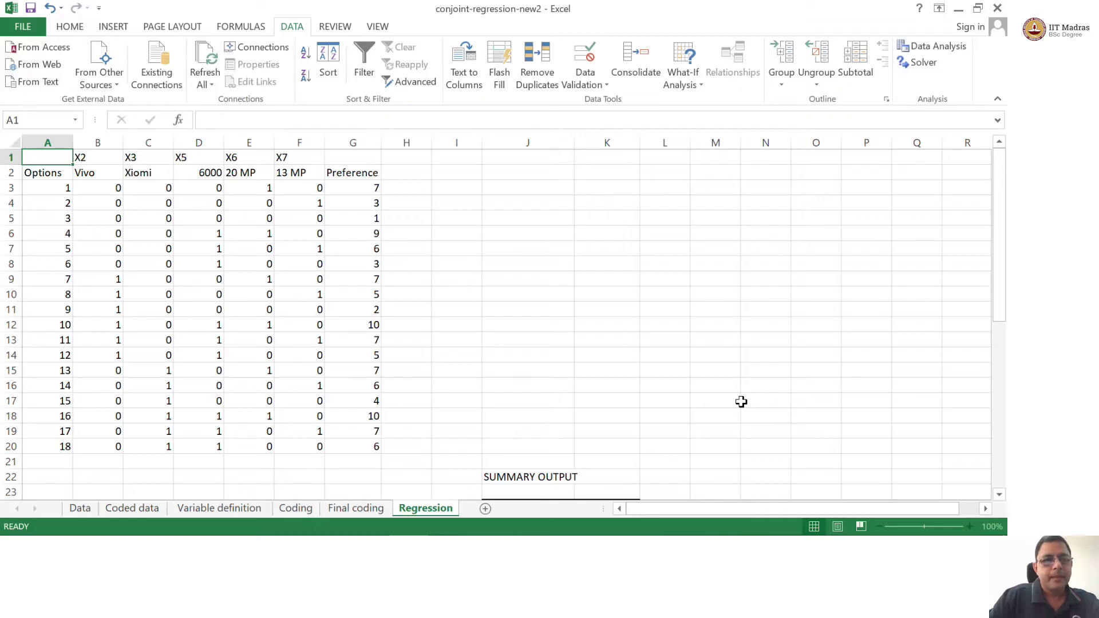
{"action": "key", "text": "Right"}
{"action": "key", "text": "shift+Right"}
{"action": "key", "text": "shift+Right"}
{"action": "key", "text": "shift+Right"}
{"action": "key", "text": "shift+Right"}
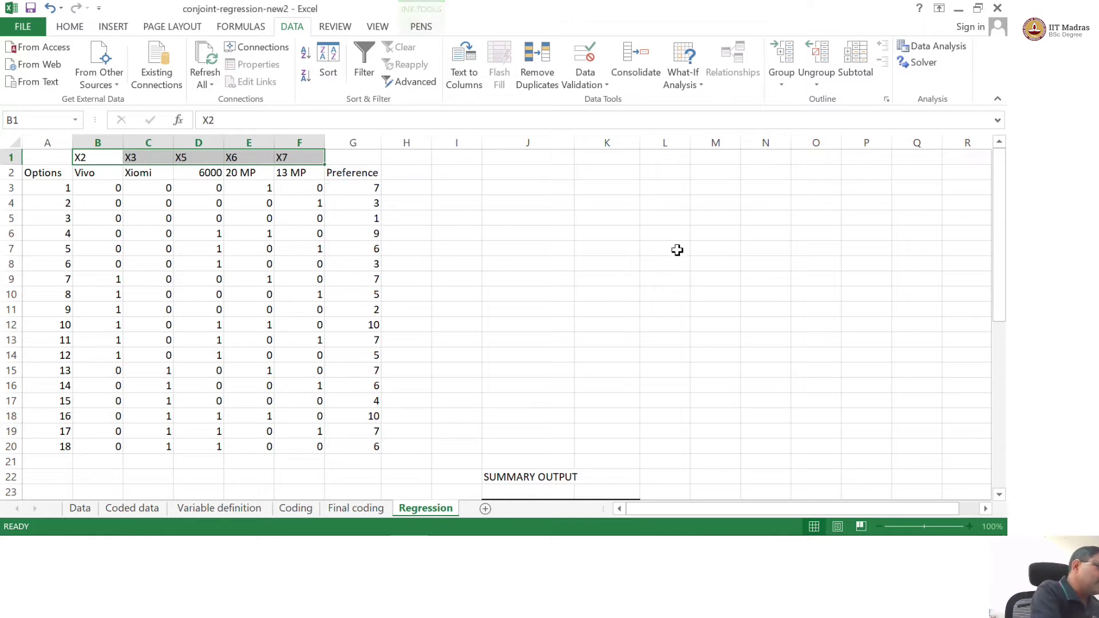
Handwrite β0 to β5 with a red pen in the empty cells beside the data, underline them and add a circled 6.
{"action": "left_click", "coordinate": [421, 26]}
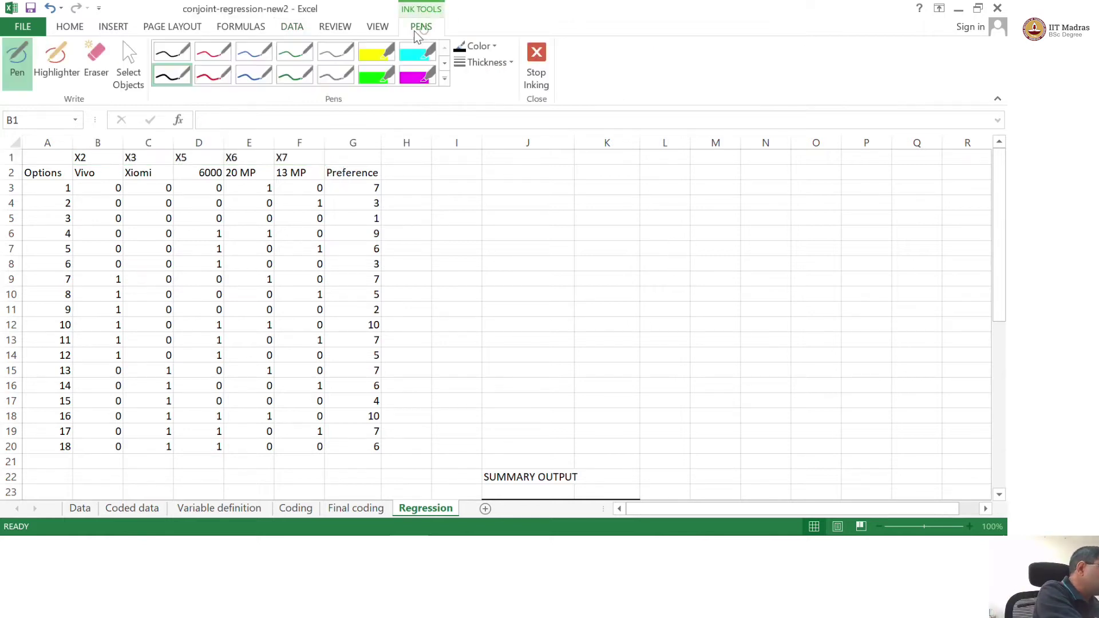
{"action": "left_click", "coordinate": [212, 74]}
{"action": "mouse_move", "coordinate": [620, 250]}
{"action": "left_mouse_down"}
{"action": "mouse_move", "coordinate": [642, 259]}
{"action": "mouse_move", "coordinate": [656, 239]}
{"action": "mouse_move", "coordinate": [720, 210]}
{"action": "mouse_move", "coordinate": [729, 218]}
{"action": "mouse_move", "coordinate": [748, 188]}
{"action": "mouse_move", "coordinate": [757, 203]}
{"action": "mouse_move", "coordinate": [776, 173]}
{"action": "mouse_move", "coordinate": [788, 175]}
{"action": "left_mouse_up"}
{"action": "left_click_drag", "start_coordinate": [645, 275], "coordinate": [801, 200]}
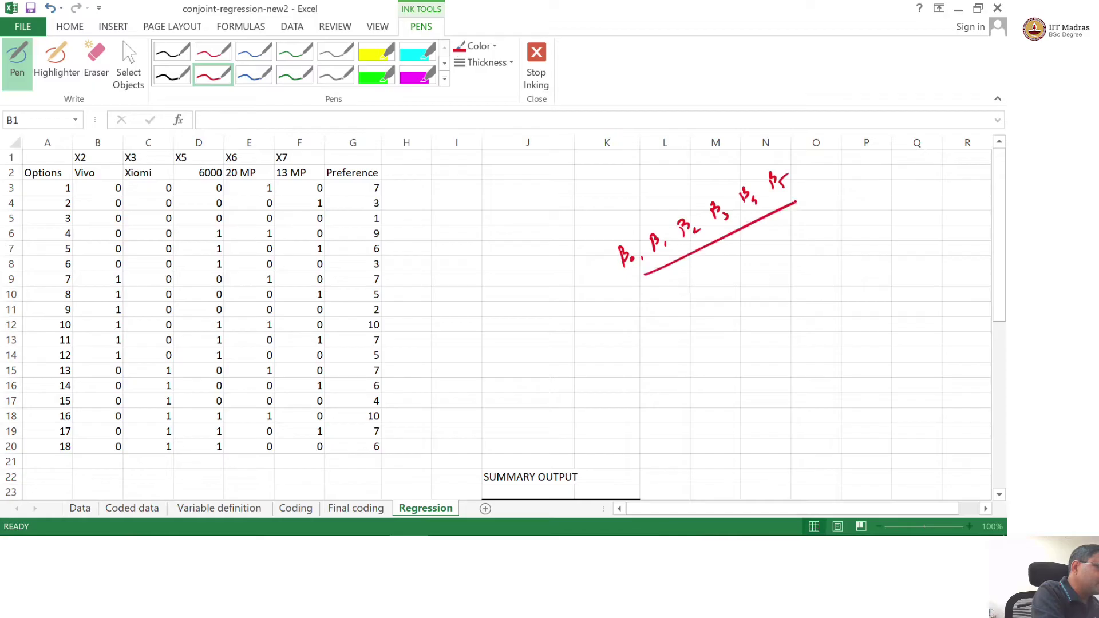
{"action": "mouse_move", "coordinate": [714, 256]}
{"action": "left_mouse_down"}
{"action": "mouse_move", "coordinate": [705, 267]}
{"action": "mouse_move", "coordinate": [720, 252]}
{"action": "left_mouse_up"}
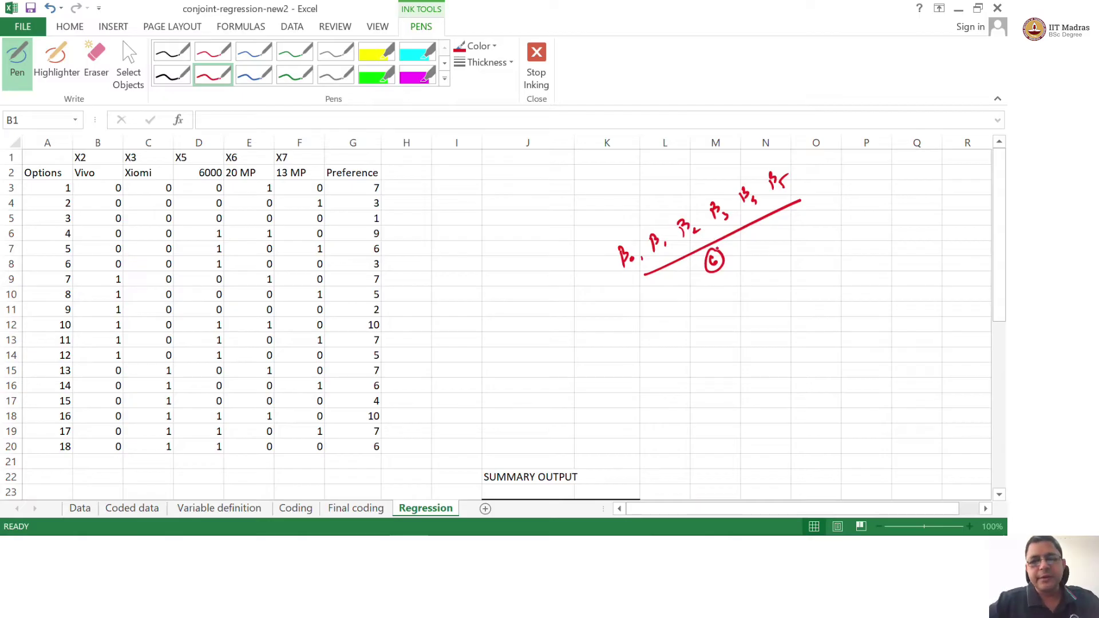
{"action": "left_click", "coordinate": [536, 64]}
Examine the ANOVA table's SS, MS and F columns, ending on the Significance F value in O33.
{"action": "left_click", "coordinate": [638, 396]}
{"action": "key", "text": "Down"}
{"action": "key", "text": "Down"}
{"action": "key", "text": "Down"}
{"action": "key", "text": "Down"}
{"action": "key", "text": "Down"}
{"action": "key", "text": "Down"}
{"action": "key", "text": "Down"}
{"action": "key", "text": "Down"}
{"action": "key", "text": "Down"}
{"action": "key", "text": "Down"}
{"action": "key", "text": "Down"}
{"action": "key", "text": "Down"}
{"action": "key", "text": "Down"}
{"action": "key", "text": "Down"}
{"action": "key", "text": "Down"}
{"action": "key", "text": "Down"}
{"action": "key", "text": "Down"}
{"action": "key", "text": "Down"}
{"action": "key", "text": "Down"}
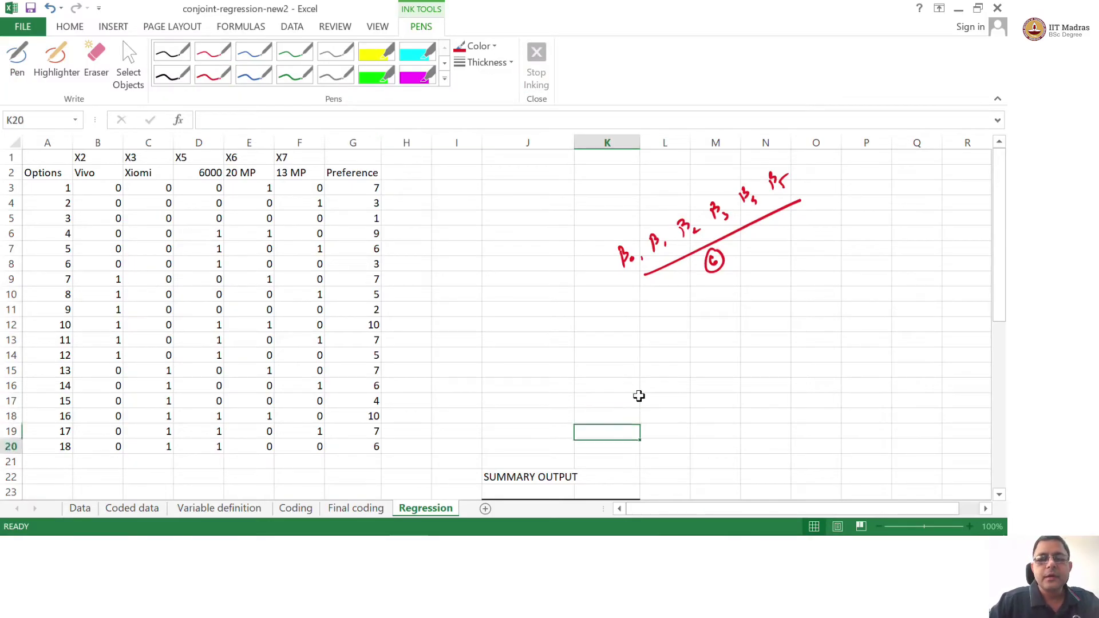
{"action": "key", "text": "Up"}
{"action": "key", "text": "Up"}
{"action": "key", "text": "Up"}
{"action": "key", "text": "Up"}
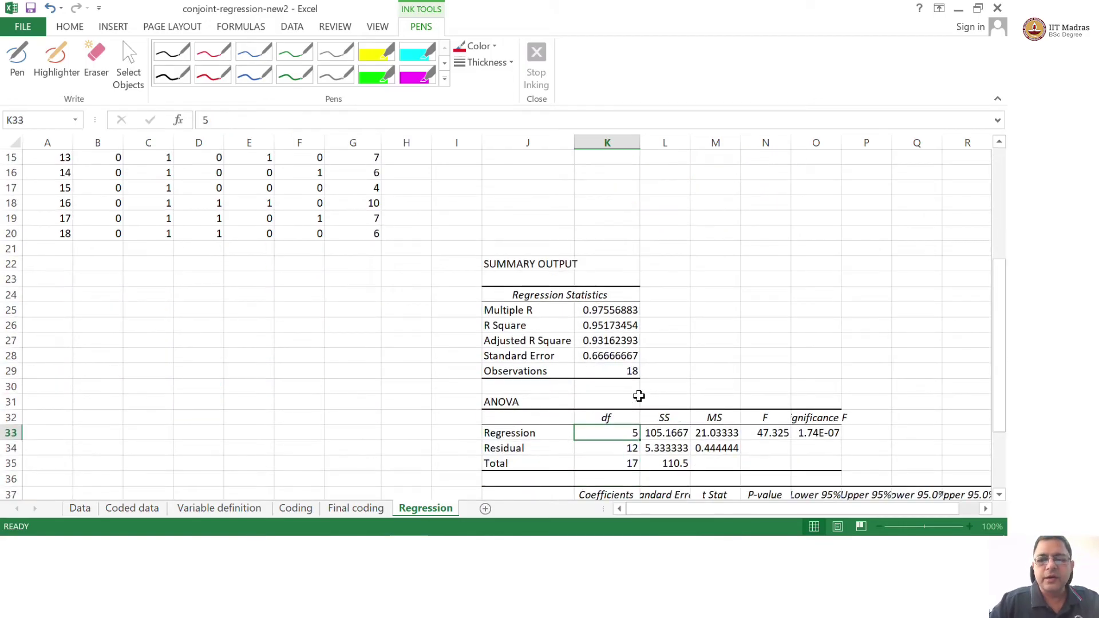
{"action": "key", "text": "Right"}
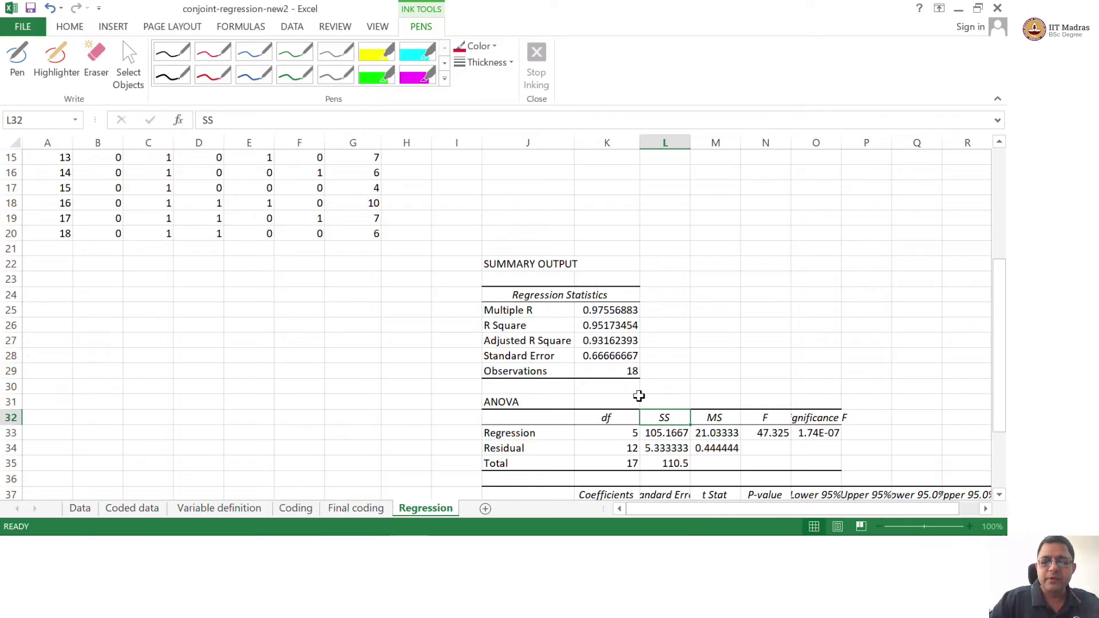
{"action": "key", "text": "Right"}
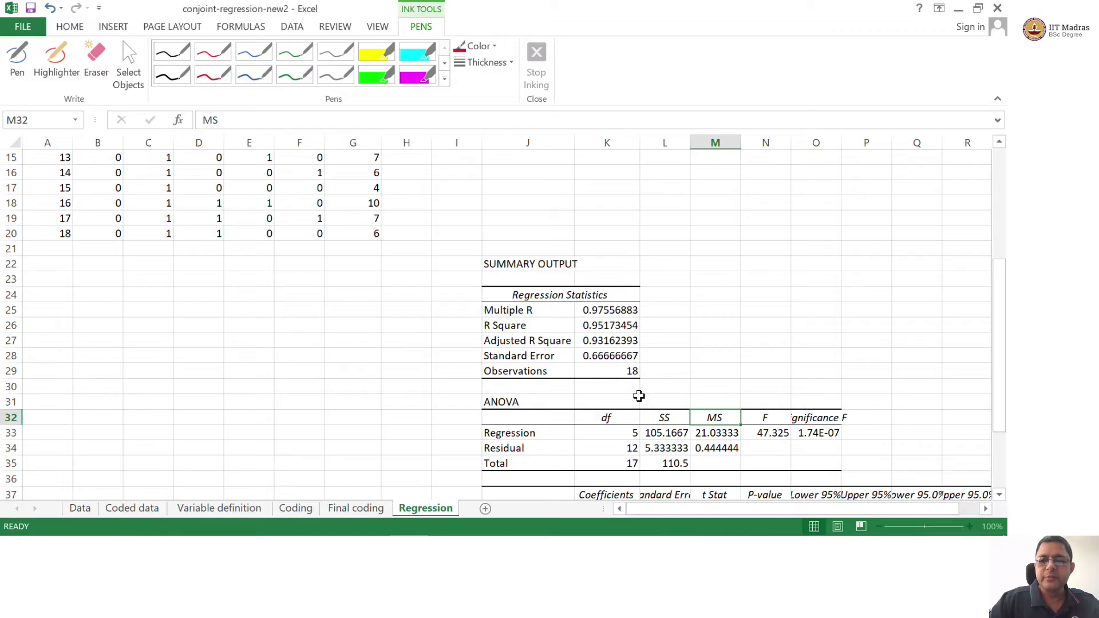
{"action": "key", "text": "Right"}
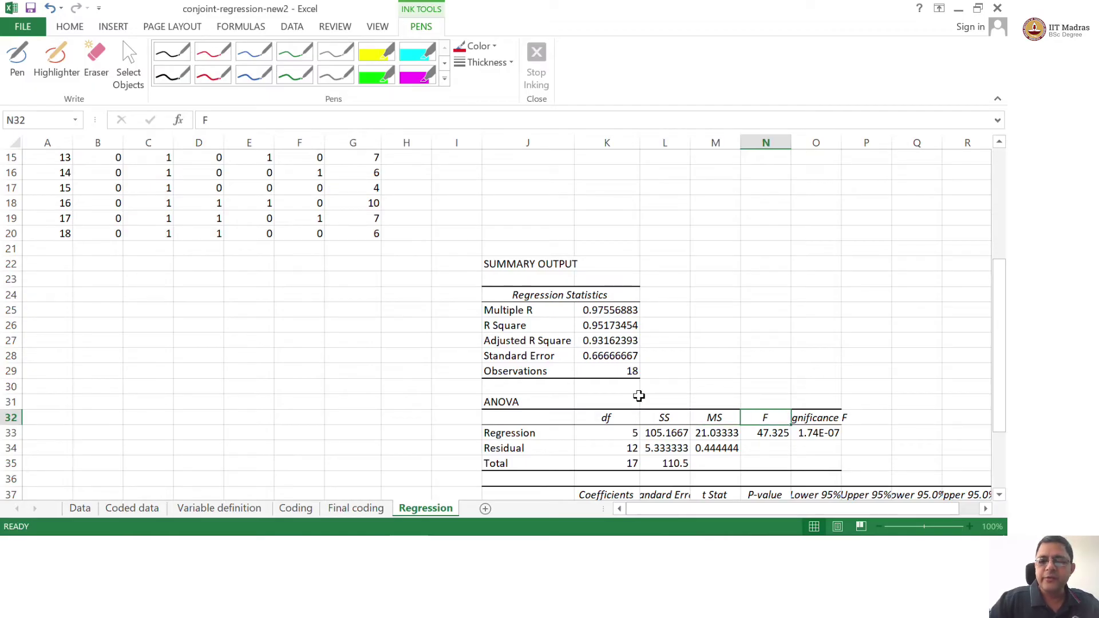
{"action": "key", "text": "Right"}
{"action": "key", "text": "Down"}
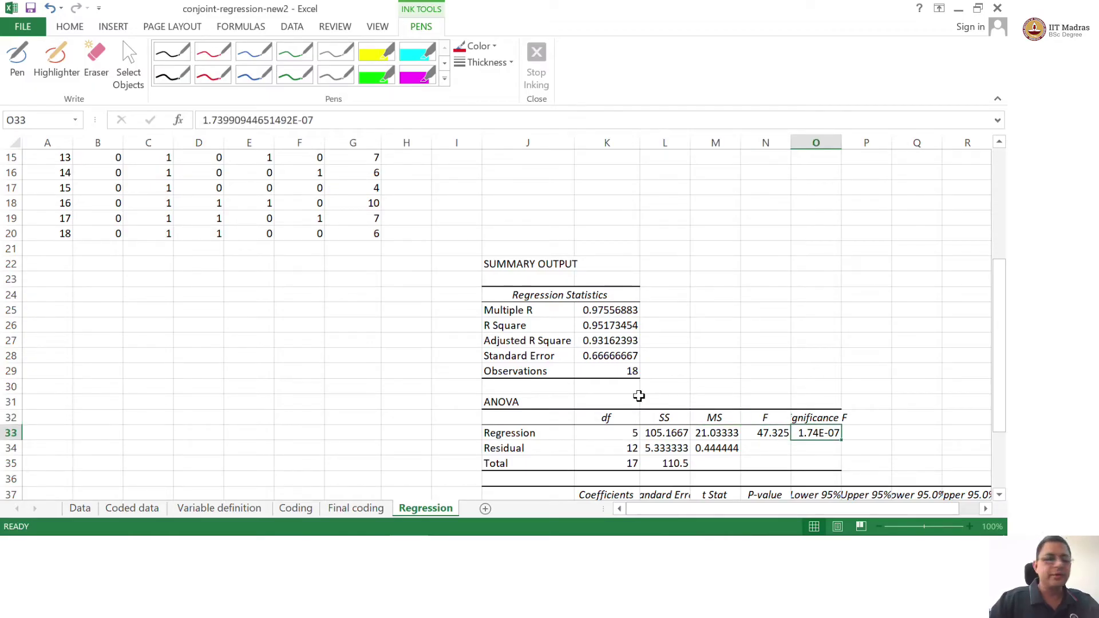
Circle the Significance F value with a red pen, handwrite "< 0.05" beside it and stop inking.
{"action": "left_click", "coordinate": [212, 75]}
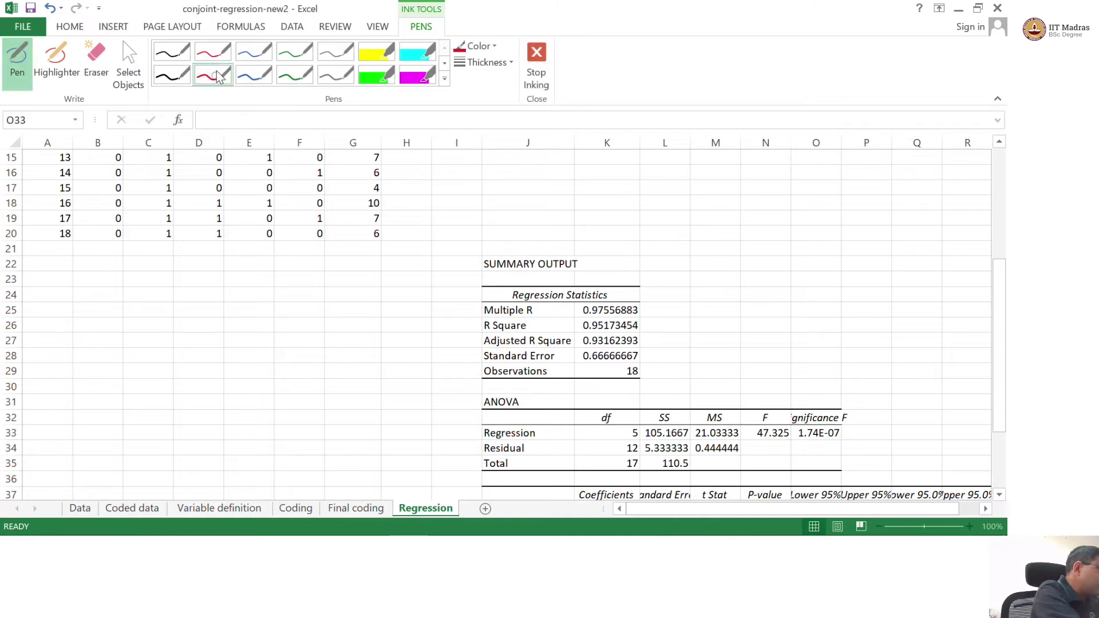
{"action": "mouse_move", "coordinate": [844, 423]}
{"action": "left_mouse_down"}
{"action": "mouse_move", "coordinate": [814, 420]}
{"action": "mouse_move", "coordinate": [852, 426]}
{"action": "left_mouse_up"}
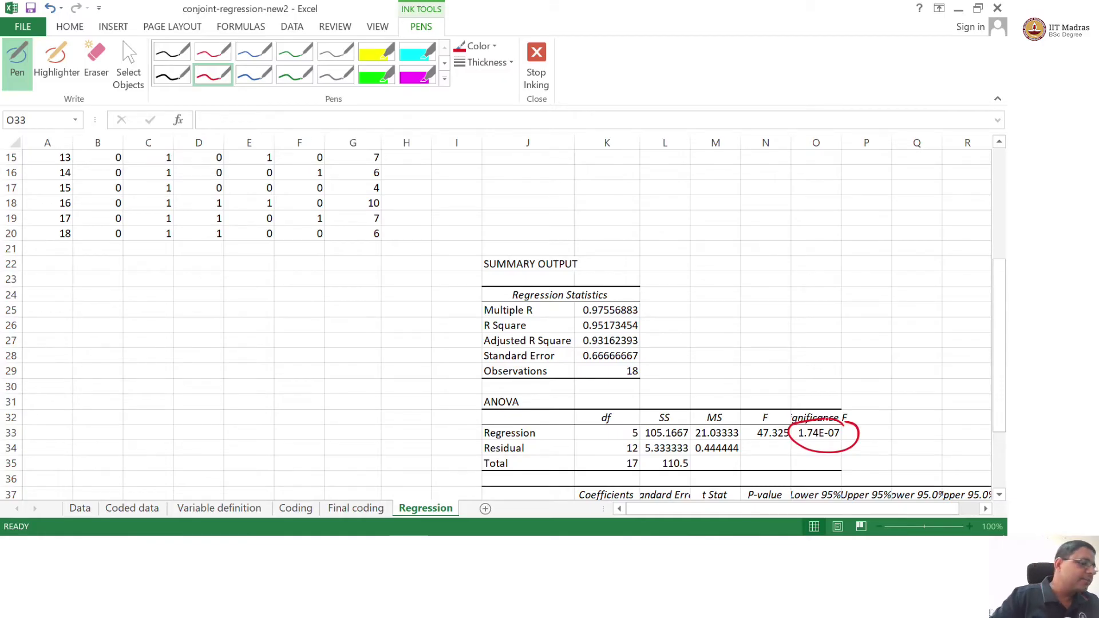
{"action": "mouse_move", "coordinate": [878, 420]}
{"action": "left_mouse_down"}
{"action": "mouse_move", "coordinate": [881, 438]}
{"action": "mouse_move", "coordinate": [915, 415]}
{"action": "mouse_move", "coordinate": [885, 436]}
{"action": "left_mouse_up"}
{"action": "left_click", "coordinate": [908, 417]}
{"action": "left_click", "coordinate": [915, 408]}
{"action": "left_click", "coordinate": [888, 435]}
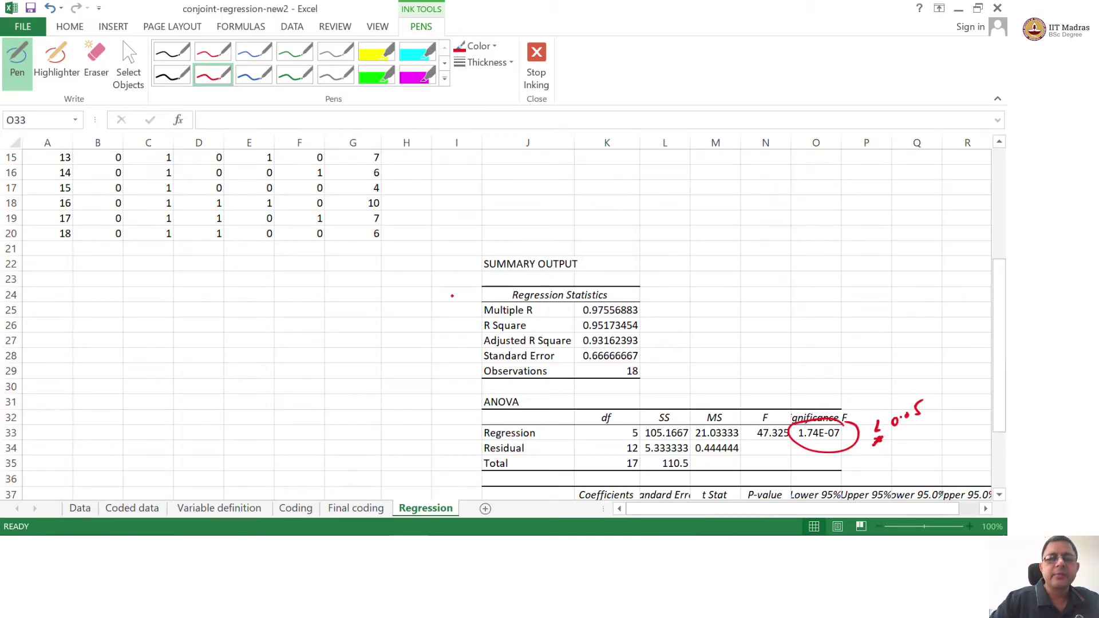
{"action": "left_click", "coordinate": [541, 67]}
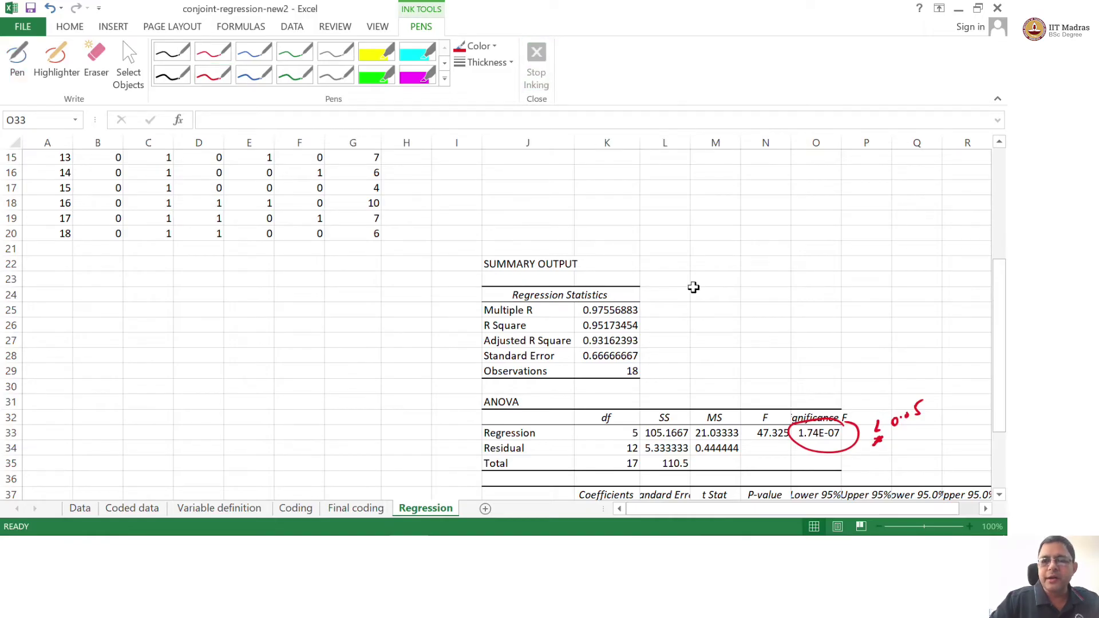
Select all the estimated coefficients from Intercept to 13 MP in K38:K43.
{"action": "left_click", "coordinate": [681, 304]}
{"action": "key", "text": "Down"}
{"action": "key", "text": "Down"}
{"action": "key", "text": "Down"}
{"action": "key", "text": "Down"}
{"action": "key", "text": "Down"}
{"action": "key", "text": "Down"}
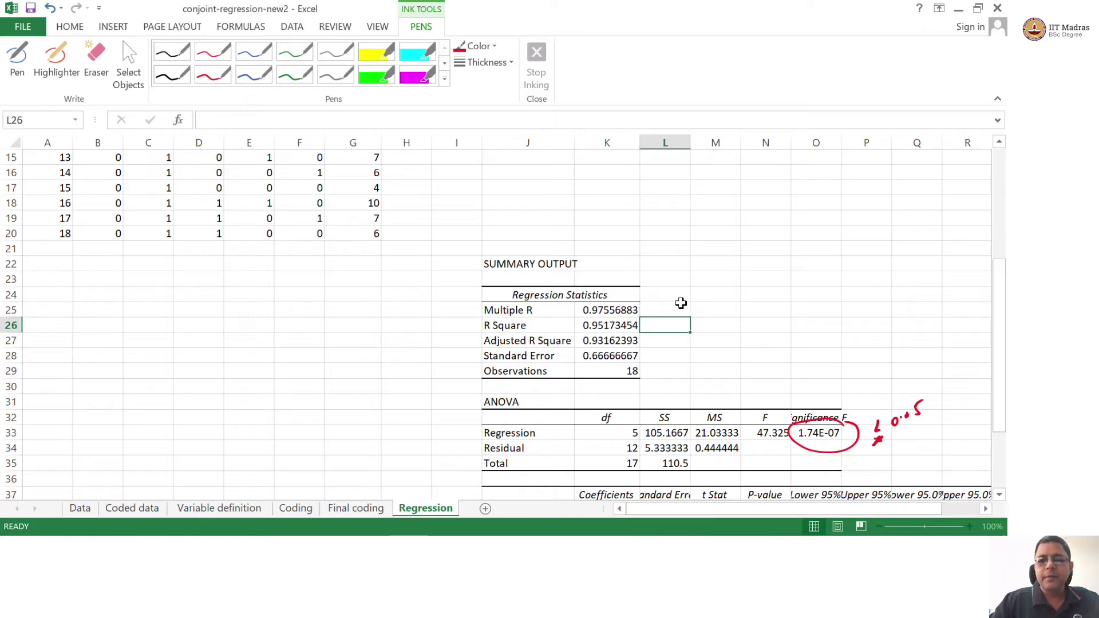
{"action": "key", "text": "Down"}
{"action": "key", "text": "Down"}
{"action": "key", "text": "Down"}
{"action": "key", "text": "Down"}
{"action": "key", "text": "Down"}
{"action": "key", "text": "Down"}
{"action": "key", "text": "Down"}
{"action": "key", "text": "Down"}
{"action": "key", "text": "Down"}
{"action": "key", "text": "Down"}
{"action": "key", "text": "Down"}
{"action": "key", "text": "Down"}
{"action": "key", "text": "Down"}
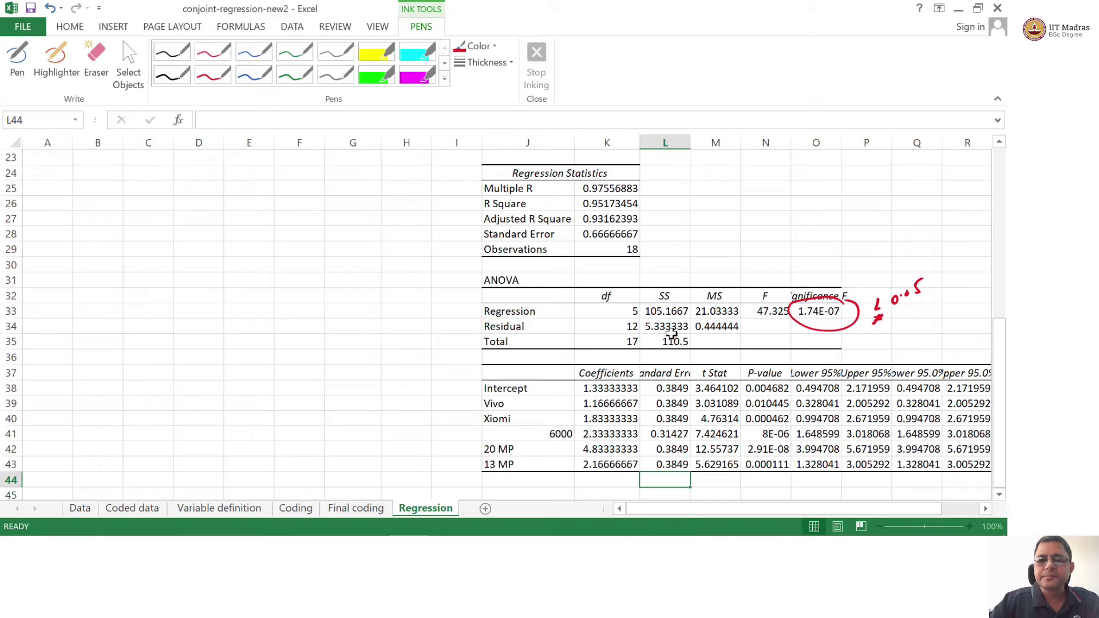
{"action": "double_click", "coordinate": [627, 390]}
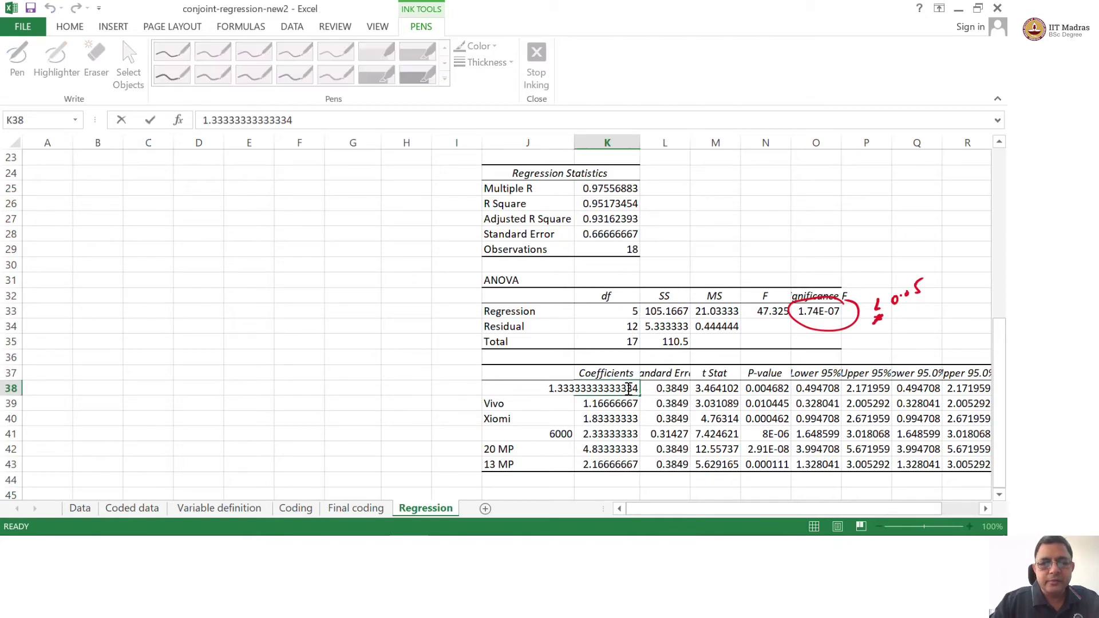
{"action": "key", "text": "Return"}
{"action": "key", "text": "Up"}
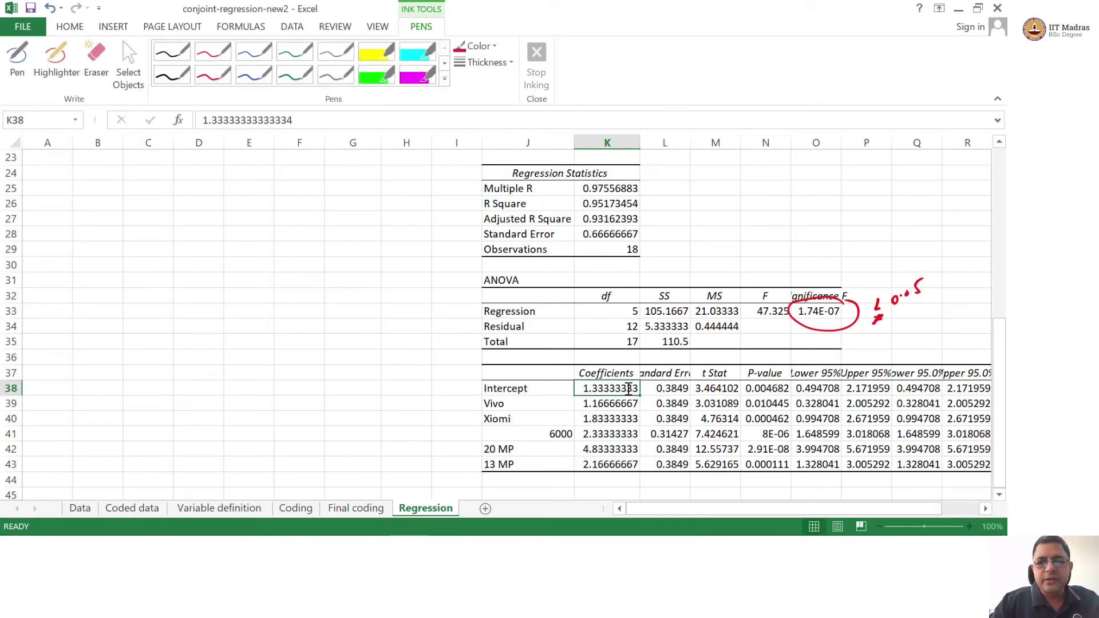
{"action": "key", "text": "shift+Down"}
{"action": "key", "text": "shift+Down"}
{"action": "key", "text": "shift+Down"}
{"action": "key", "text": "shift+Down"}
{"action": "key", "text": "shift+Down"}
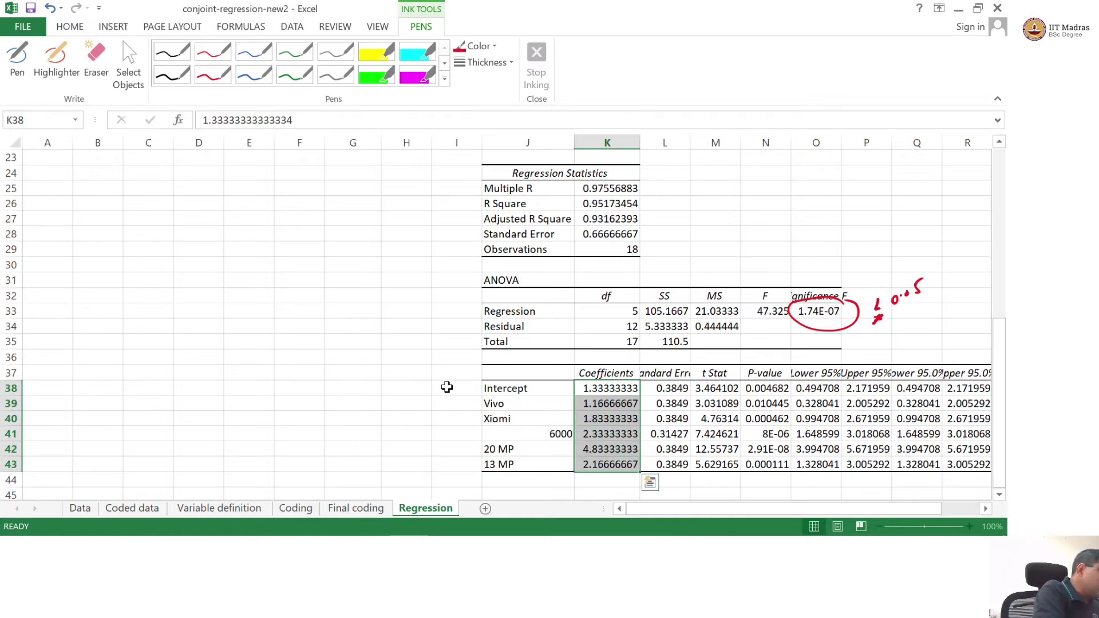
Handwrite b0, b1 and b2 in red beside Intercept, Vivo and Xiomi, circle their coefficients and stop inking.
{"action": "scroll", "coordinate": [449, 385], "scroll_direction": "up", "scroll_amount": 1}
{"action": "left_click", "coordinate": [212, 75]}
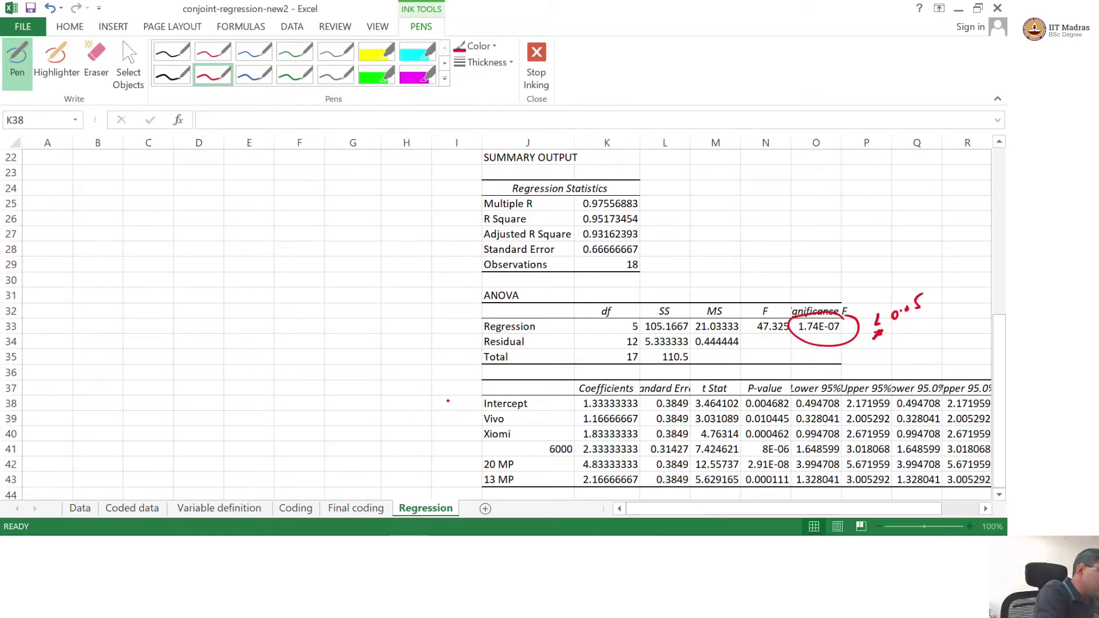
{"action": "mouse_move", "coordinate": [442, 397]}
{"action": "left_mouse_down"}
{"action": "mouse_move", "coordinate": [461, 405]}
{"action": "mouse_move", "coordinate": [454, 426]}
{"action": "mouse_move", "coordinate": [472, 443]}
{"action": "left_mouse_up"}
{"action": "left_click", "coordinate": [460, 424]}
{"action": "left_click", "coordinate": [462, 426]}
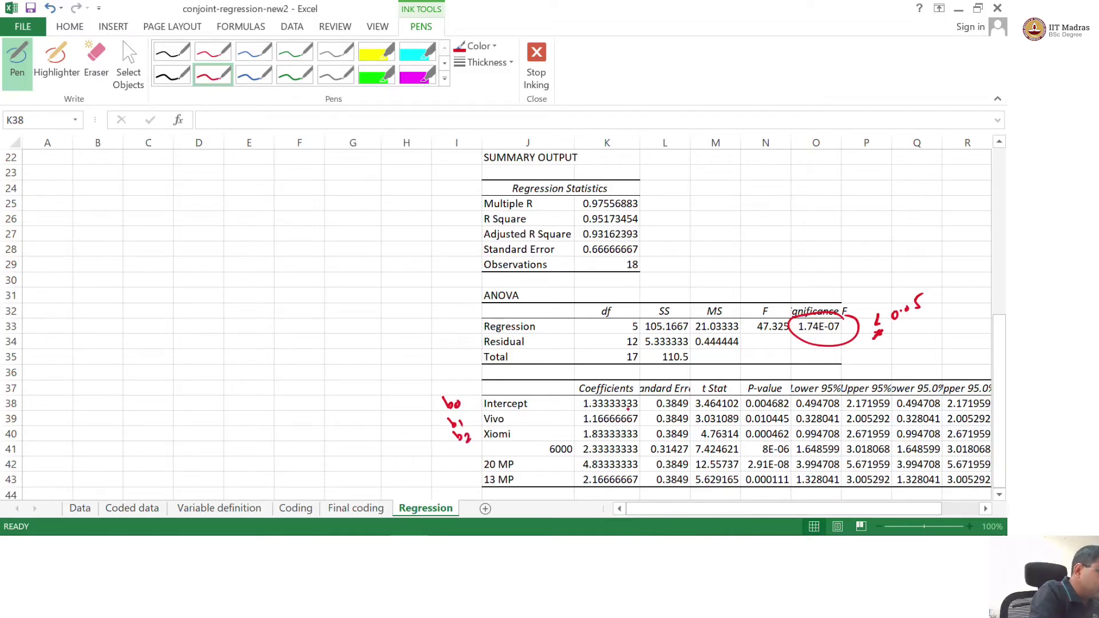
{"action": "mouse_move", "coordinate": [637, 424]}
{"action": "left_mouse_down"}
{"action": "mouse_move", "coordinate": [579, 433]}
{"action": "mouse_move", "coordinate": [638, 426]}
{"action": "mouse_move", "coordinate": [583, 424]}
{"action": "left_mouse_up"}
{"action": "left_click_drag", "start_coordinate": [636, 395], "coordinate": [643, 394]}
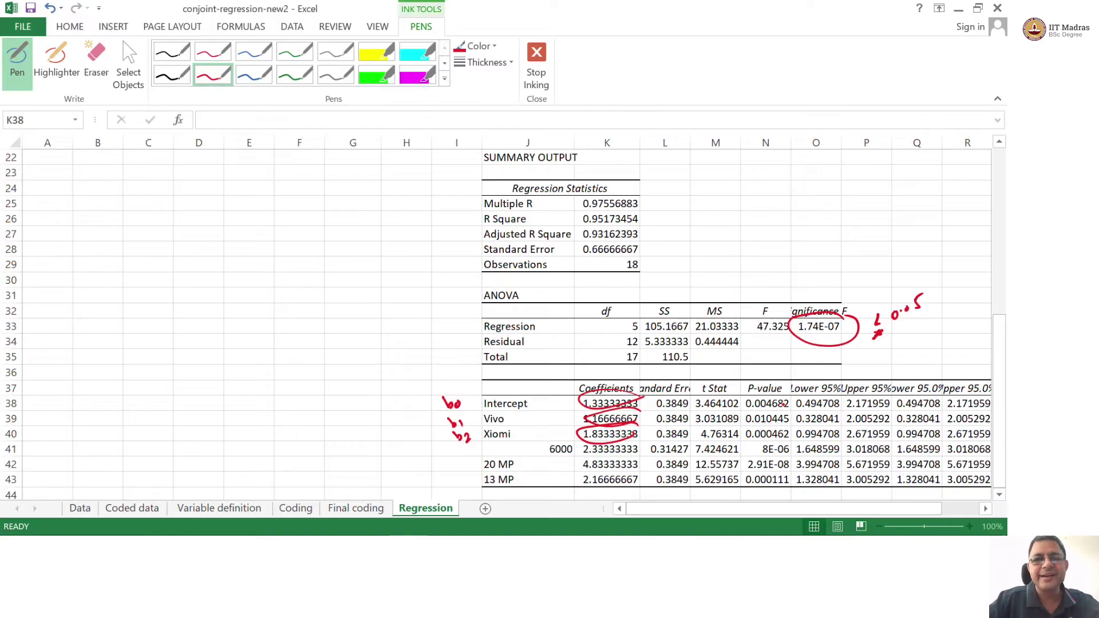
{"action": "left_click", "coordinate": [538, 64]}
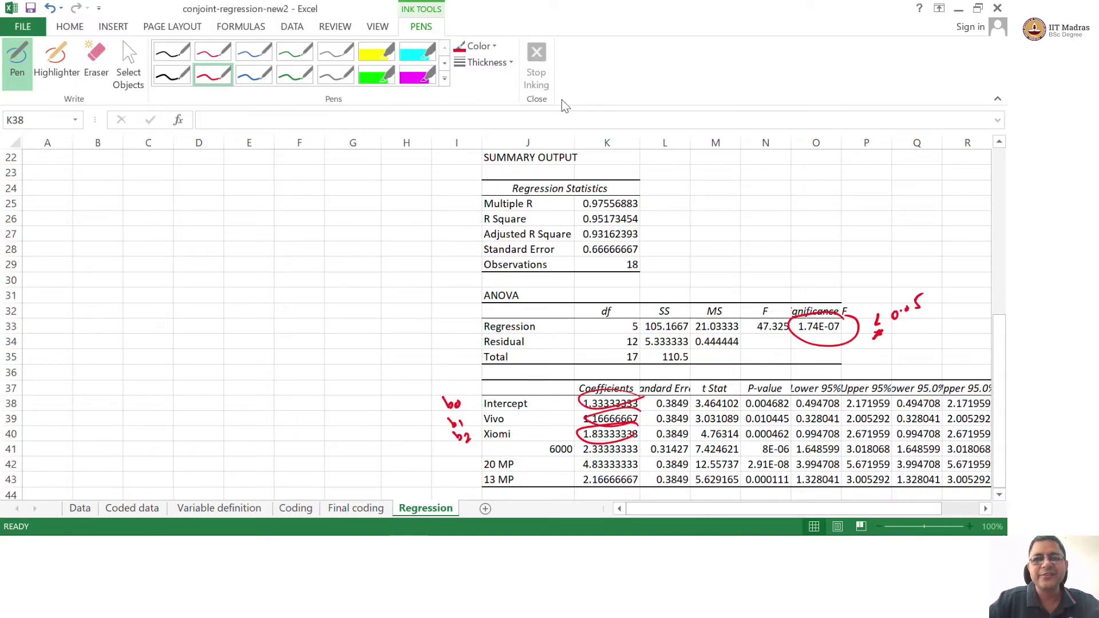
Select the P-values of all the coefficients in N38:N43.
{"action": "left_click", "coordinate": [784, 403]}
{"action": "key", "text": "shift+Down"}
{"action": "key", "text": "shift+Down"}
{"action": "key", "text": "shift+Down"}
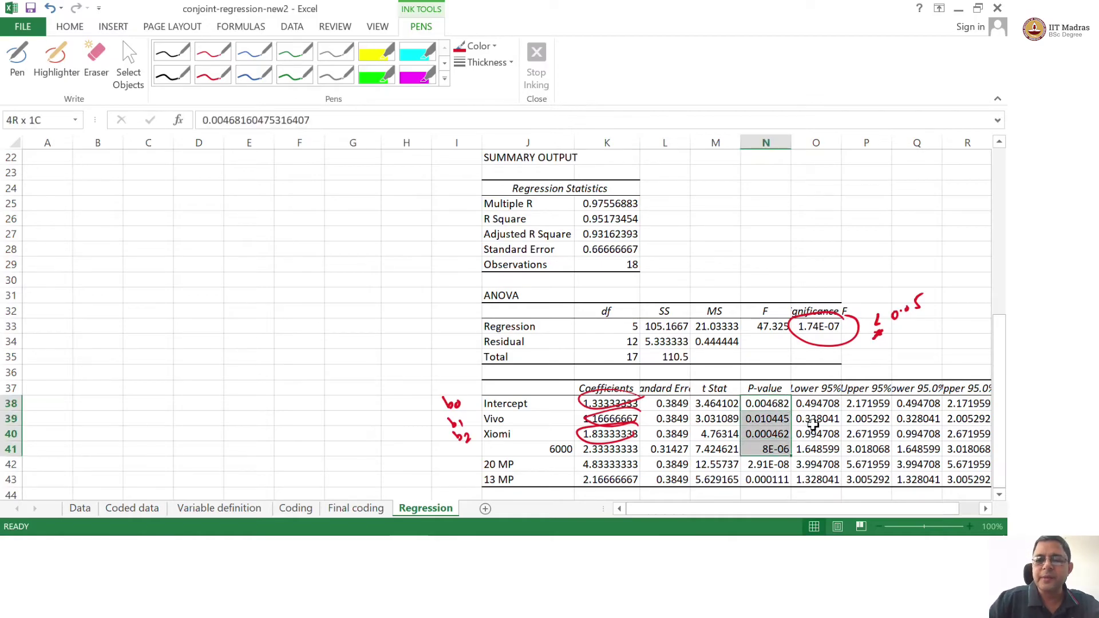
{"action": "key", "text": "shift+Down"}
{"action": "key", "text": "shift+Down"}
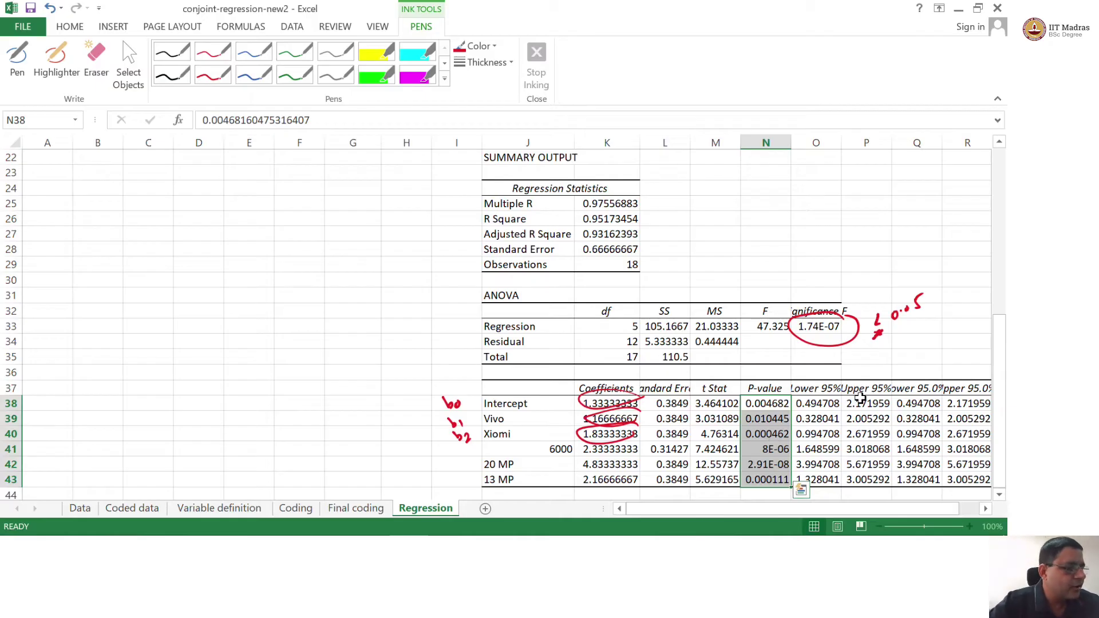
Select the Lower 95% and Upper 95% confidence limits of all the coefficients in O38:P43.
{"action": "left_click", "coordinate": [820, 406]}
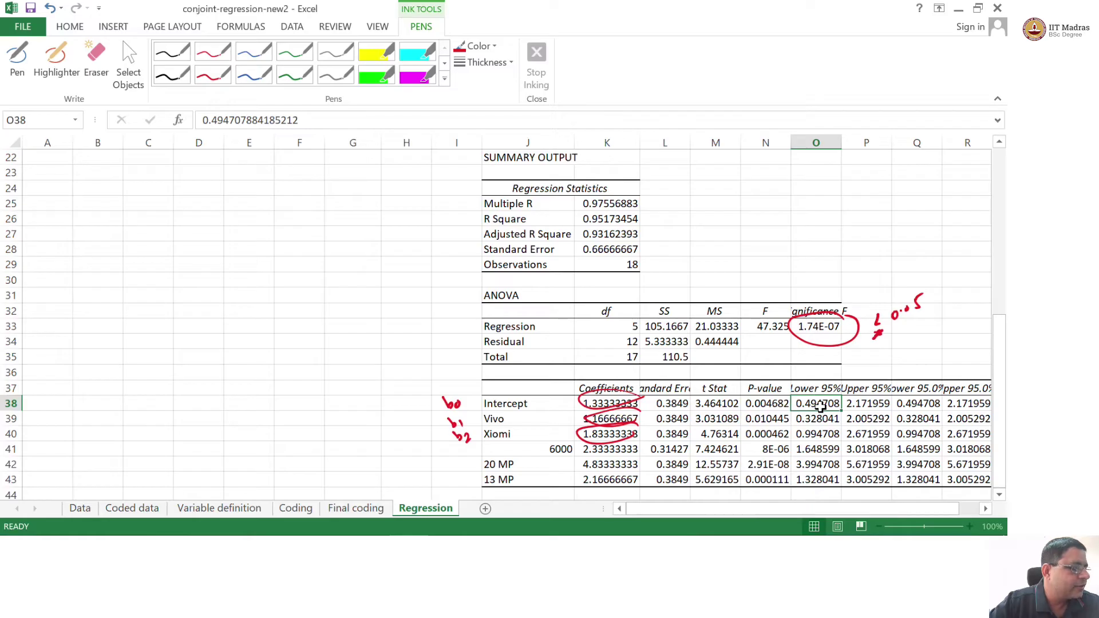
{"action": "key", "text": "shift+Right"}
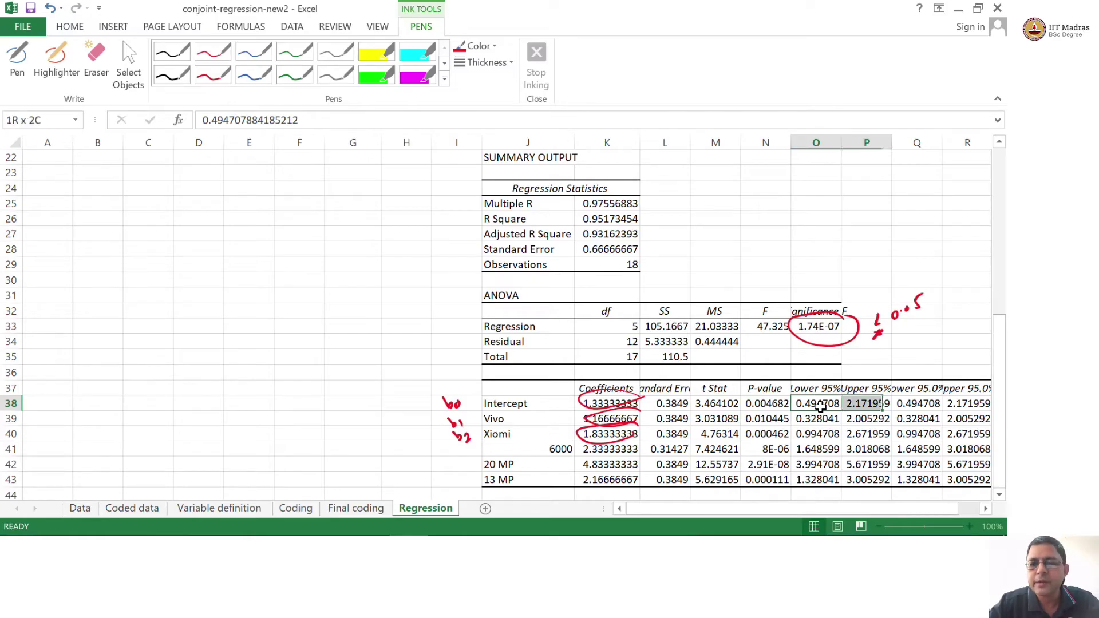
{"action": "key", "text": "shift+Down"}
{"action": "key", "text": "shift+Down"}
{"action": "key", "text": "shift+Down"}
{"action": "key", "text": "shift+Down"}
{"action": "key", "text": "shift+Down"}
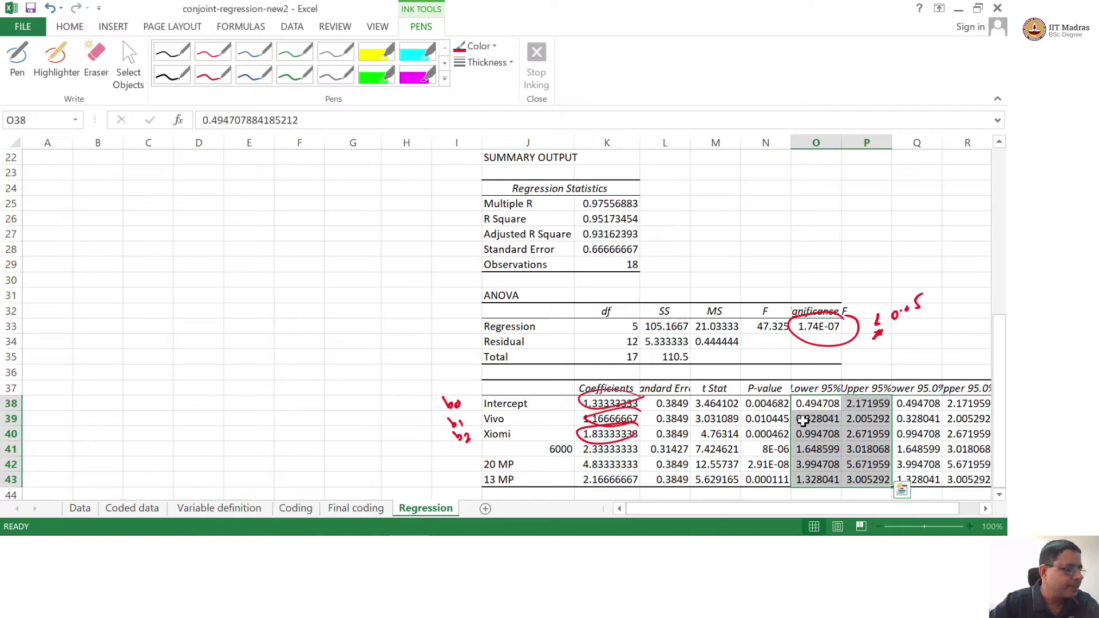
Highlight the P-value column N38:N43 again to review the significance of each coefficient.
{"action": "left_click", "coordinate": [761, 403]}
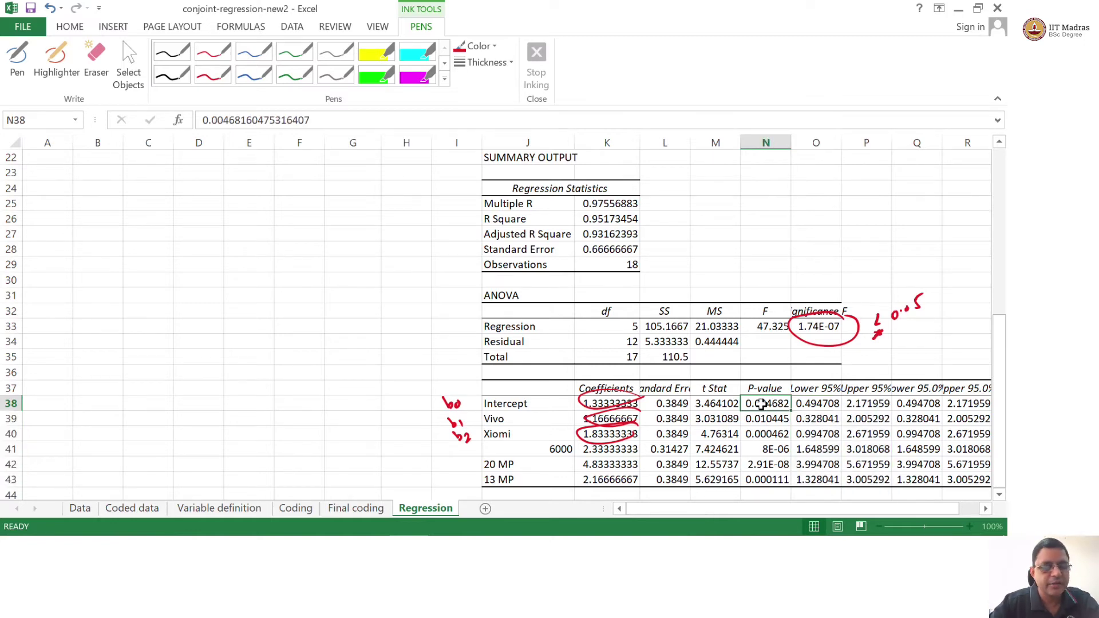
{"action": "key", "text": "shift+Down"}
{"action": "key", "text": "shift+Down"}
{"action": "key", "text": "shift+Down"}
{"action": "key", "text": "shift+Down"}
{"action": "key", "text": "shift+Down"}
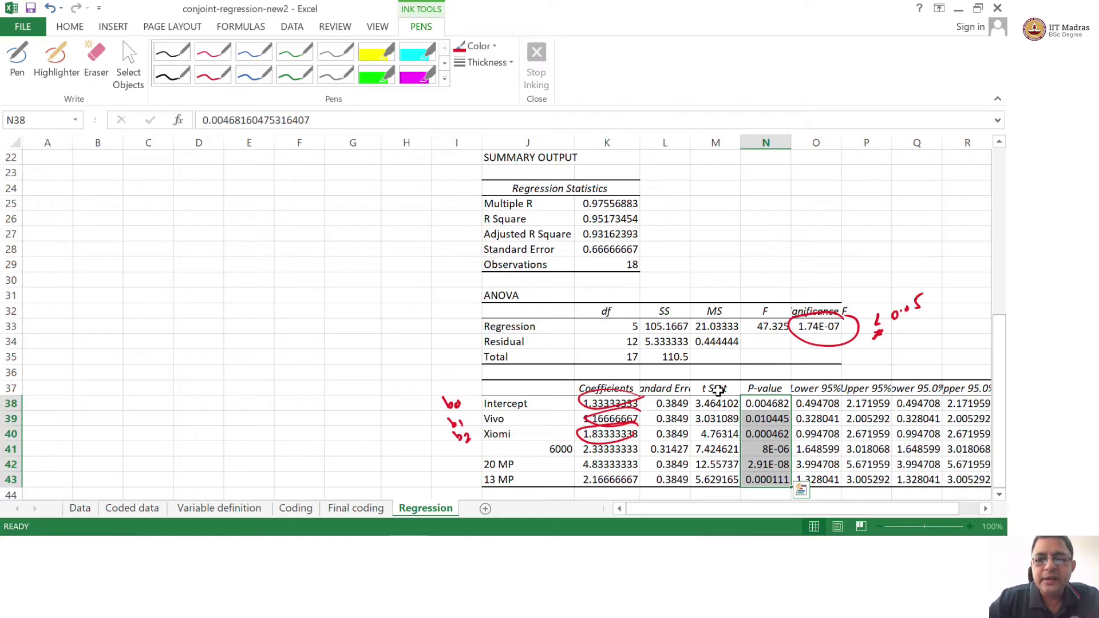
Examine the coefficients for 6000, 20 MP, 13 MP and the intercept in the coefficients table.
{"action": "left_click", "coordinate": [627, 450]}
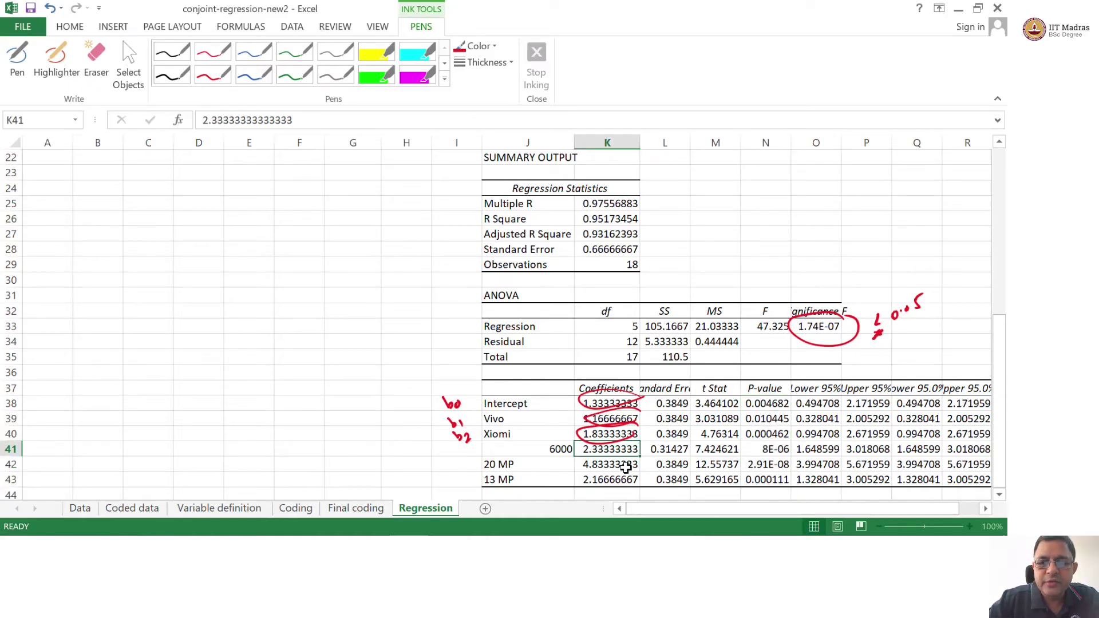
{"action": "left_click", "coordinate": [627, 466]}
{"action": "key", "text": "Down"}
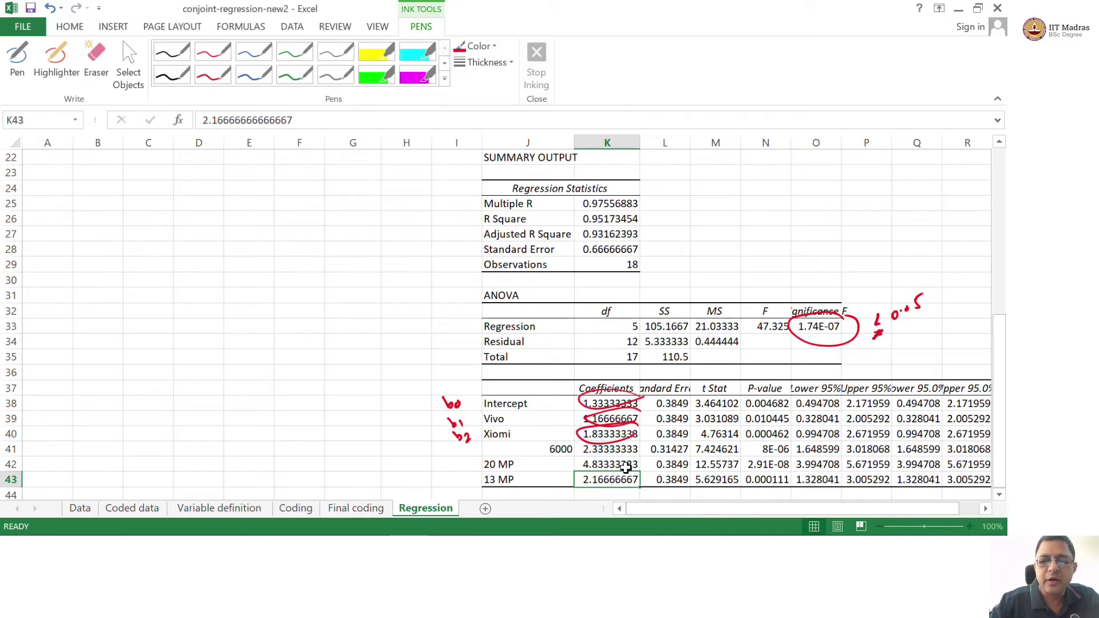
{"action": "key", "text": "Up"}
{"action": "key", "text": "Up"}
{"action": "key", "text": "Up"}
{"action": "key", "text": "Up"}
{"action": "key", "text": "Up"}
{"action": "key", "text": "Up"}
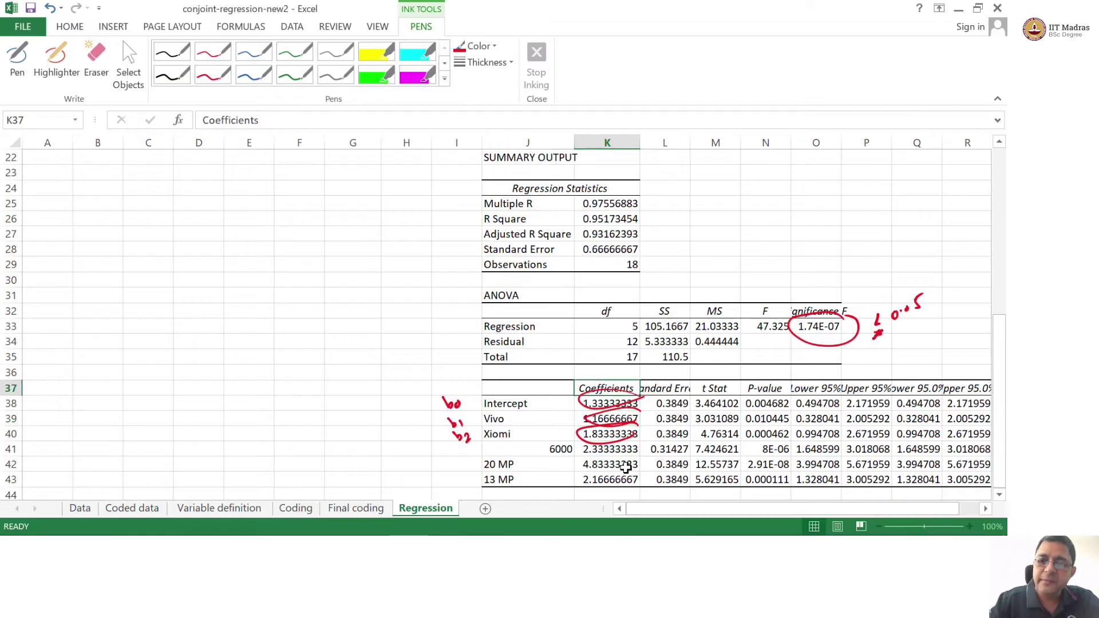
{"action": "left_click", "coordinate": [611, 401]}
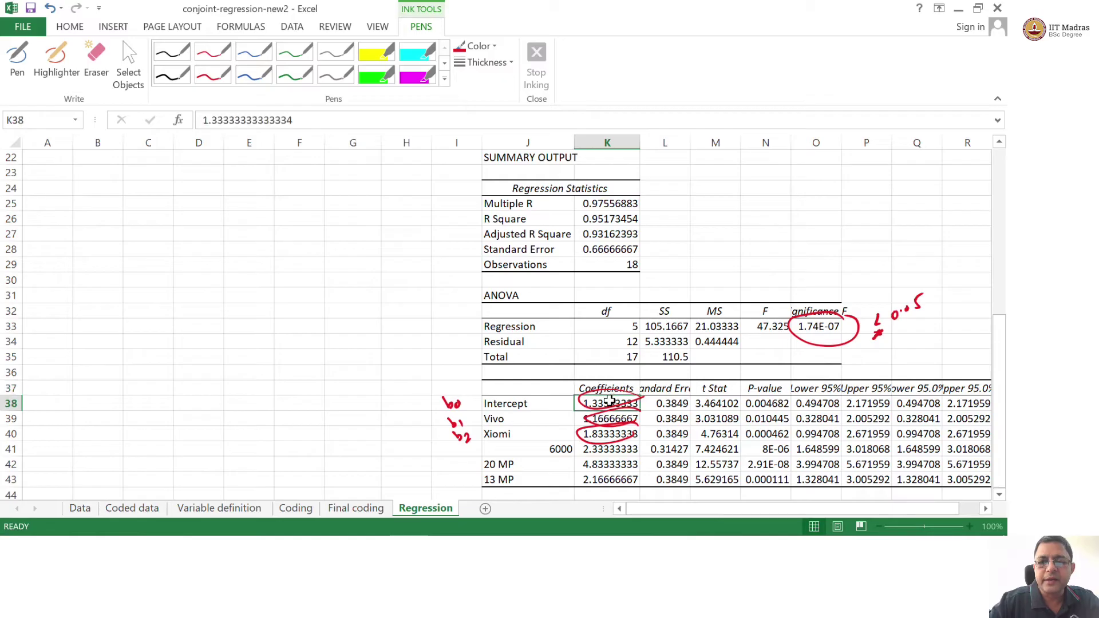
{"action": "left_click", "coordinate": [465, 404]}
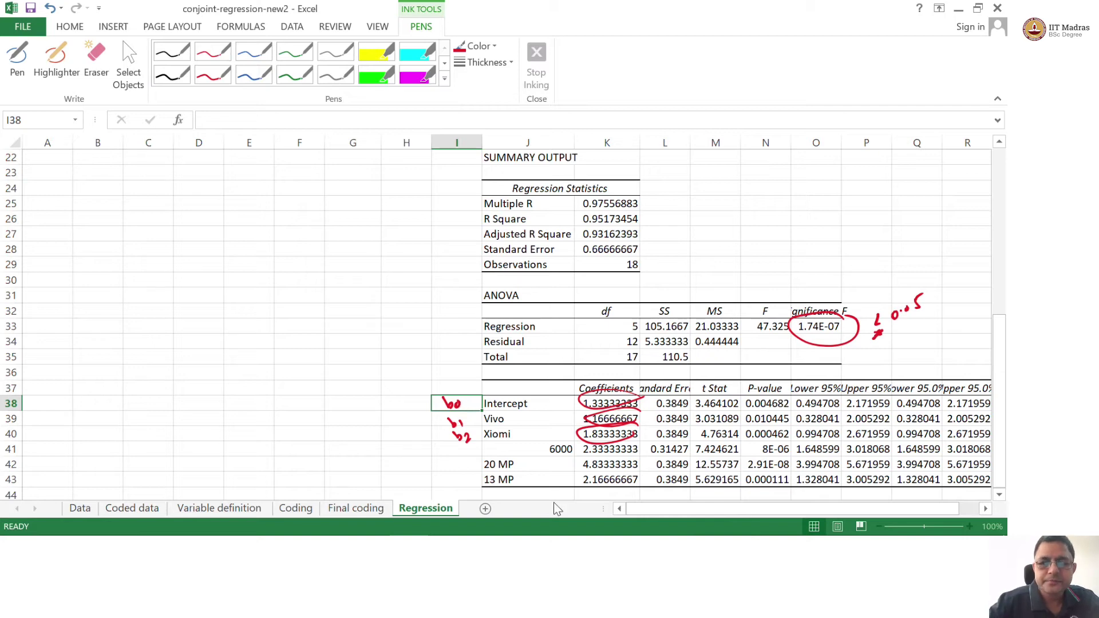
{"action": "left_click", "coordinate": [612, 475]}
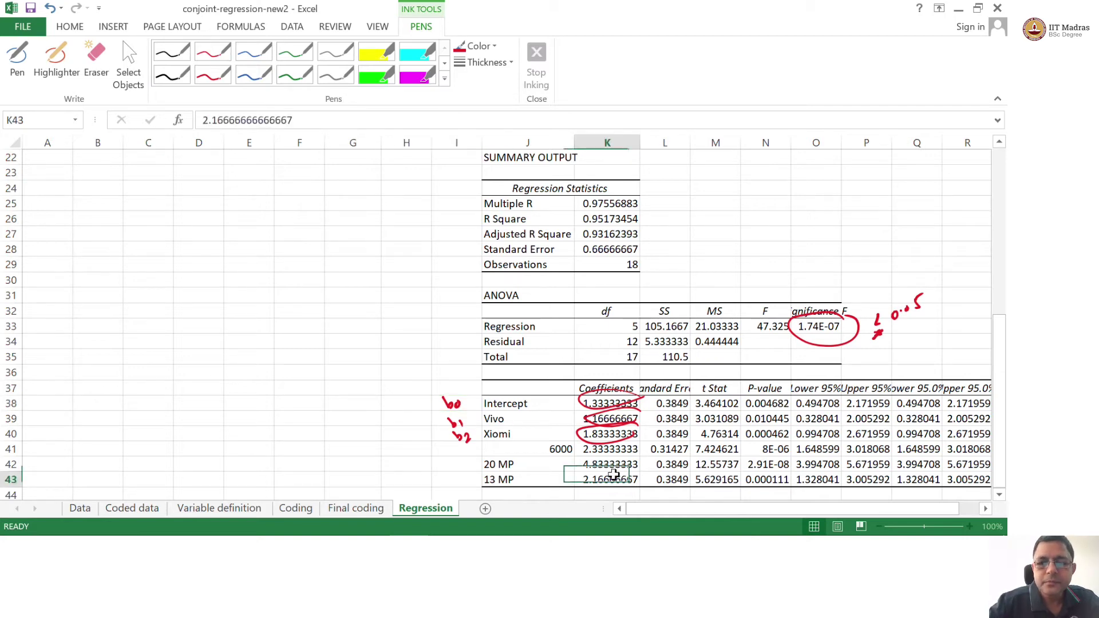
Label the Vivo and Xiomi coefficient rows with X2 in H39 and X3 in H40.
{"action": "left_click", "coordinate": [532, 424]}
{"action": "key", "text": "Left"}
{"action": "key", "text": "Left"}
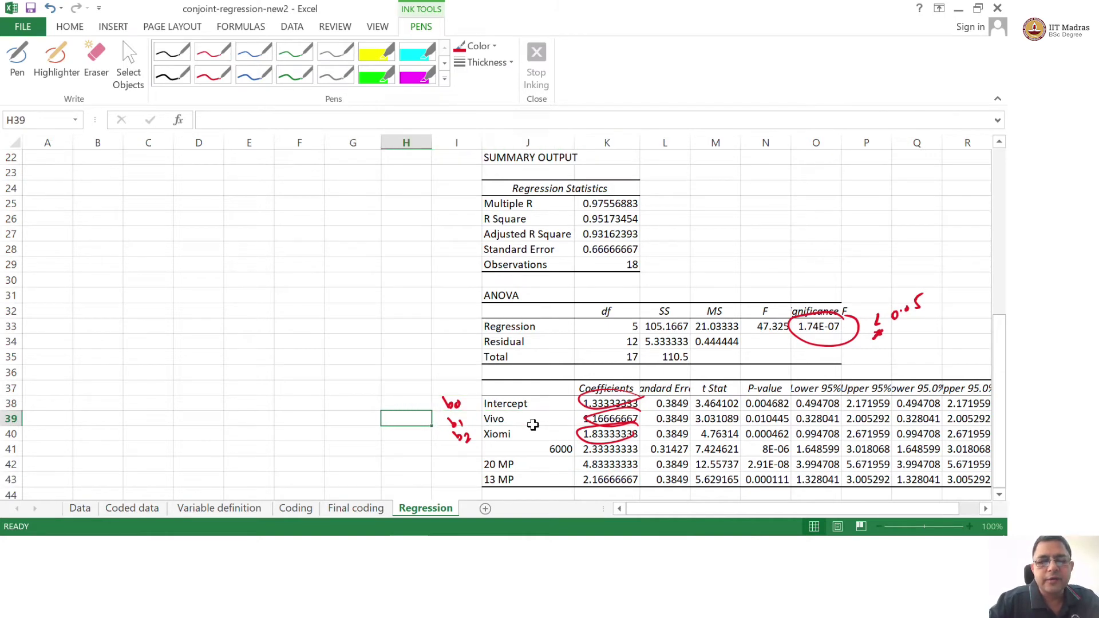
{"action": "type", "text": "X2"}
{"action": "key", "text": "Return"}
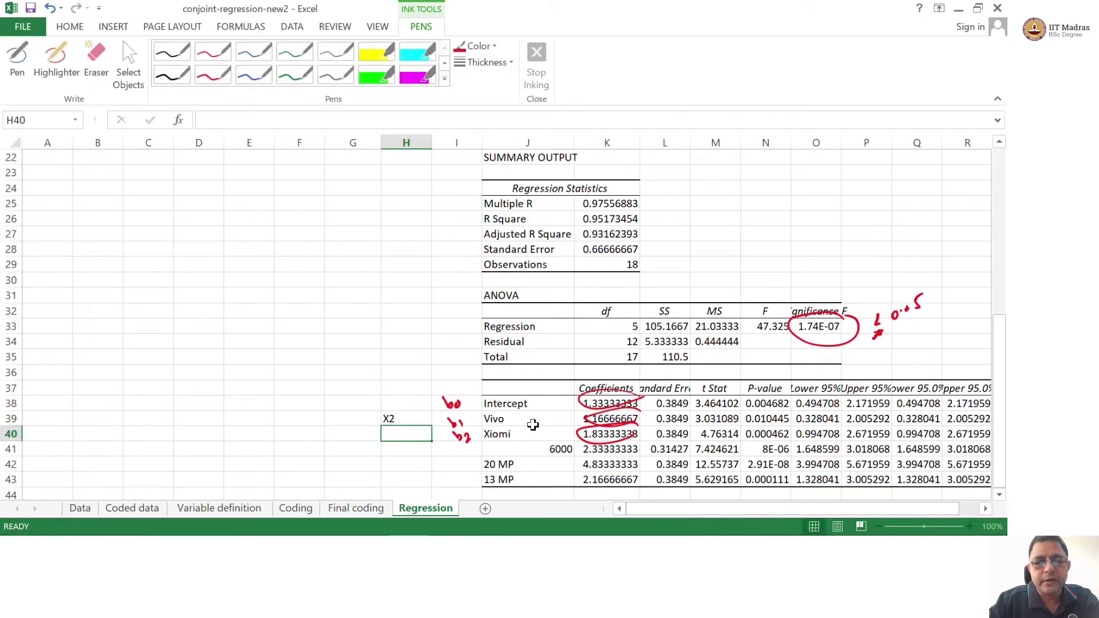
{"action": "type", "text": "X3"}
{"action": "key", "text": "Return"}
Label the 6000, 20 MP and 13 MP coefficient rows with X5, X6 and X7 in H41:H43.
{"action": "type", "text": "X"}
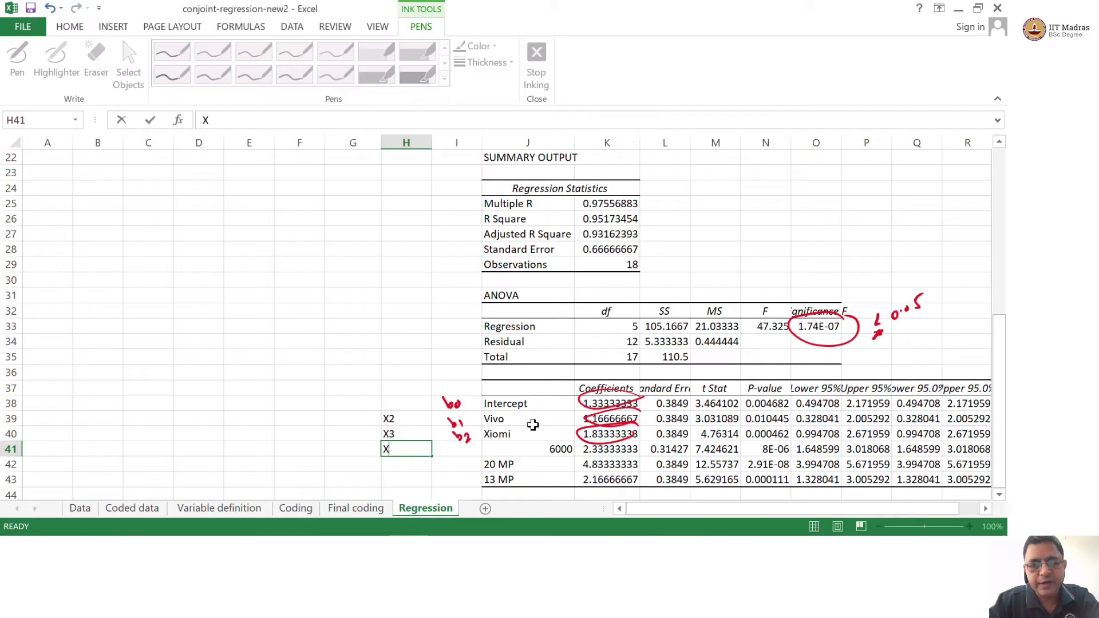
{"action": "type", "text": "5"}
{"action": "key", "text": "Return"}
{"action": "type", "text": "X"}
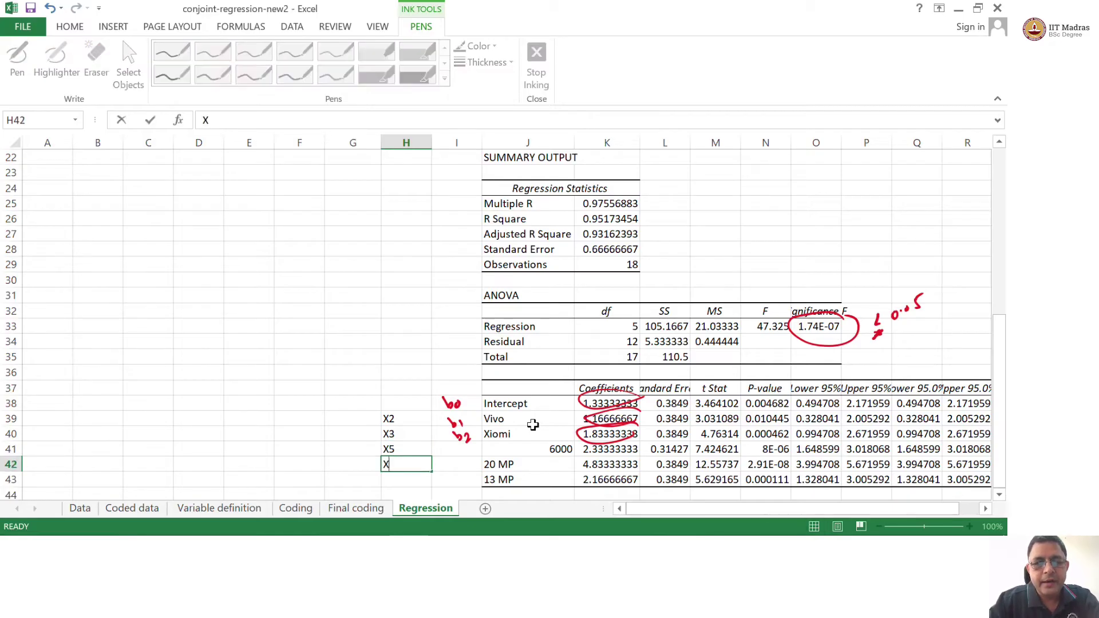
{"action": "type", "text": "6"}
{"action": "key", "text": "Return"}
{"action": "type", "text": "X7"}
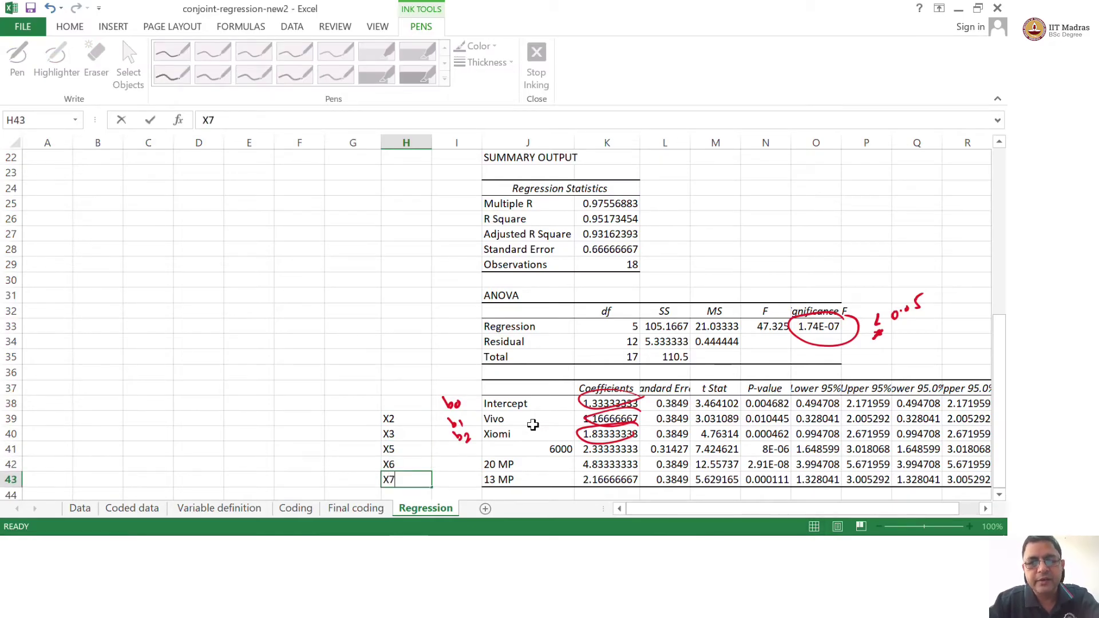
{"action": "key", "text": "Up"}
Check the X variable names in row 1 above the coded data columns against the labels beside the coefficients.
{"action": "key", "text": "Up"}
{"action": "key", "text": "Up"}
{"action": "key", "text": "Up"}
{"action": "key", "text": "Up"}
{"action": "key", "text": "Up"}
{"action": "key", "text": "Up"}
{"action": "key", "text": "Up"}
{"action": "key", "text": "Up"}
{"action": "key", "text": "Up"}
{"action": "key", "text": "Up"}
{"action": "key", "text": "Up"}
{"action": "key", "text": "Up"}
{"action": "key", "text": "Up"}
{"action": "key", "text": "Up"}
{"action": "key", "text": "Up"}
{"action": "key", "text": "Up"}
{"action": "key", "text": "Up"}
{"action": "key", "text": "Up"}
{"action": "key", "text": "Up"}
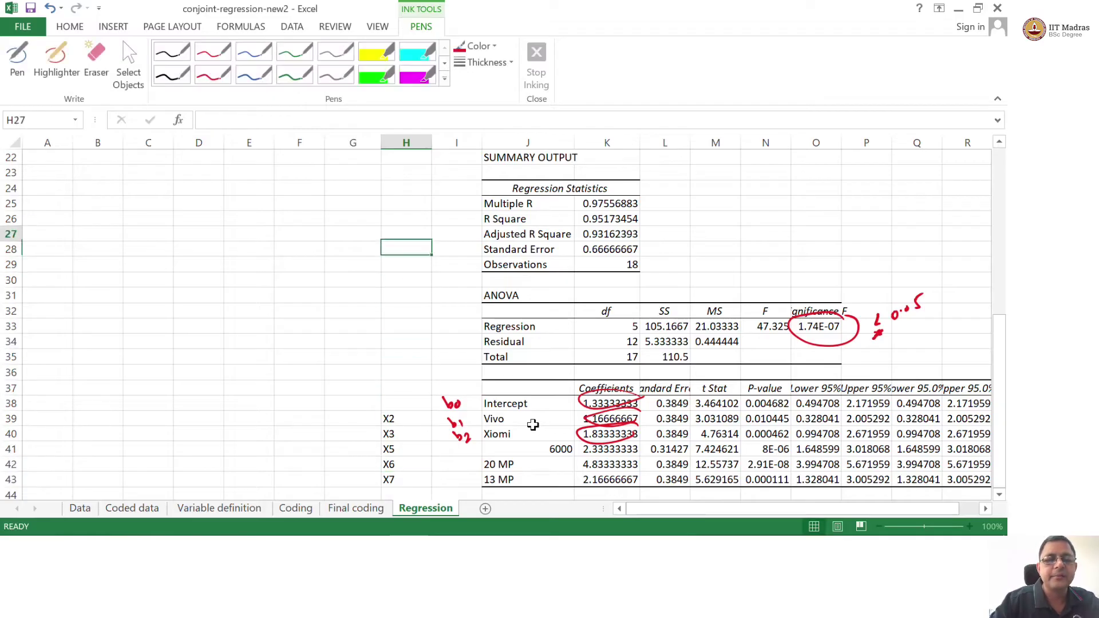
{"action": "key", "text": "Up"}
{"action": "key", "text": "Up"}
{"action": "key", "text": "Up"}
{"action": "key", "text": "Up"}
{"action": "key", "text": "Up"}
{"action": "key", "text": "Up"}
{"action": "key", "text": "Up"}
{"action": "key", "text": "Up"}
{"action": "key", "text": "Up"}
{"action": "key", "text": "Left"}
{"action": "key", "text": "Left"}
{"action": "key", "text": "Left"}
{"action": "key", "text": "Left"}
{"action": "key", "text": "Left"}
{"action": "key", "text": "Left"}
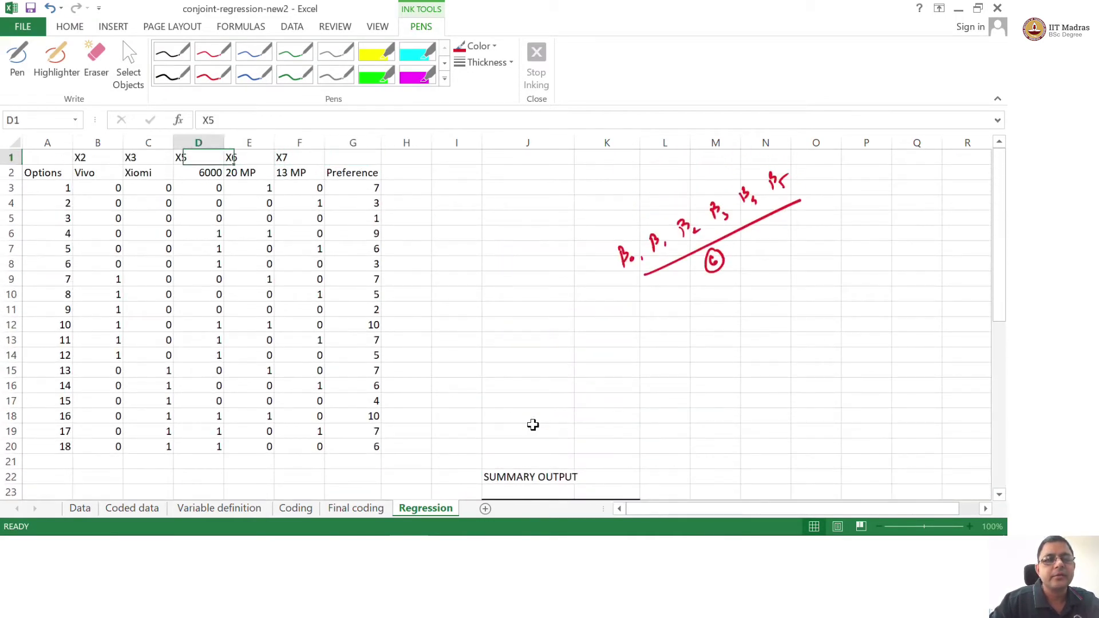
Return to the coefficients table and select all the coefficients in K38:K43.
{"action": "key", "text": "Down"}
{"action": "key", "text": "Down"}
{"action": "key", "text": "Down"}
{"action": "key", "text": "Down"}
{"action": "key", "text": "Down"}
{"action": "key", "text": "Down"}
{"action": "key", "text": "Down"}
{"action": "key", "text": "Down"}
{"action": "key", "text": "Down"}
{"action": "key", "text": "Down"}
{"action": "key", "text": "Down"}
{"action": "key", "text": "Down"}
{"action": "key", "text": "Down"}
{"action": "key", "text": "Down"}
{"action": "key", "text": "Down"}
{"action": "key", "text": "Down"}
{"action": "key", "text": "Down"}
{"action": "key", "text": "Down"}
{"action": "key", "text": "Down"}
{"action": "key", "text": "Down"}
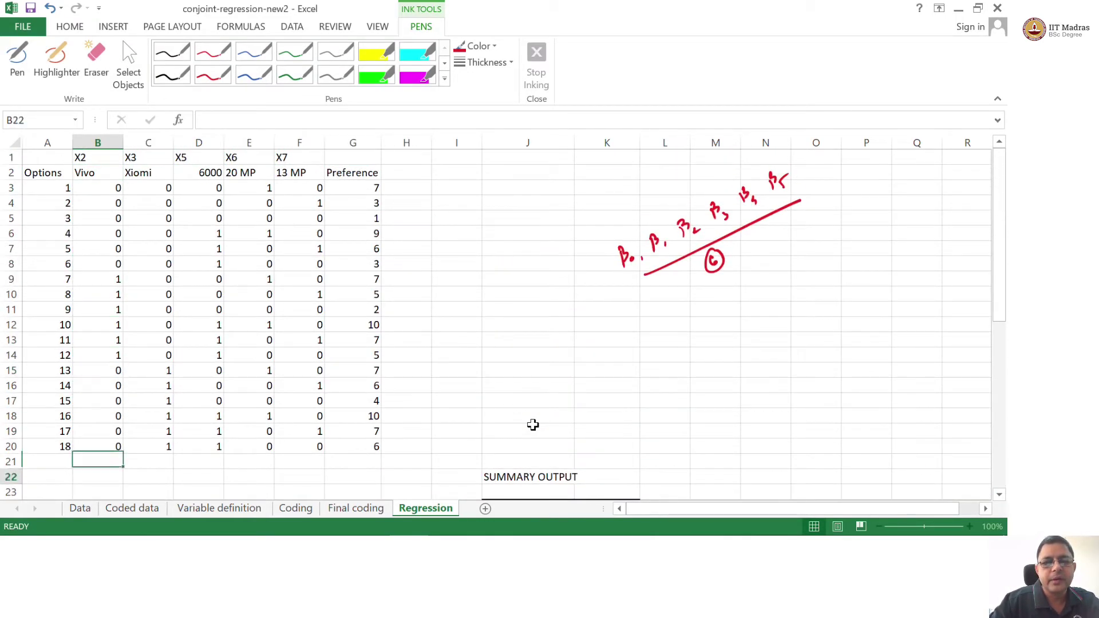
{"action": "key", "text": "Down"}
{"action": "key", "text": "Down"}
{"action": "key", "text": "Down"}
{"action": "key", "text": "Down"}
{"action": "key", "text": "Down"}
{"action": "key", "text": "Down"}
{"action": "key", "text": "Down"}
{"action": "key", "text": "Down"}
{"action": "key", "text": "Down"}
{"action": "key", "text": "Down"}
{"action": "key", "text": "Down"}
{"action": "key", "text": "Down"}
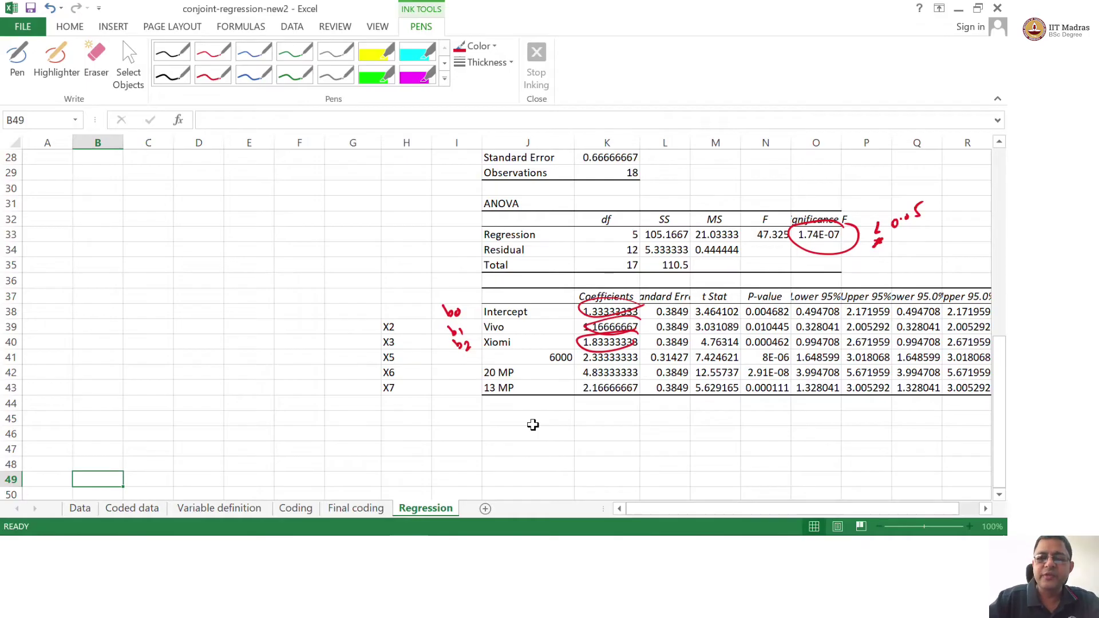
{"action": "left_click", "coordinate": [622, 390]}
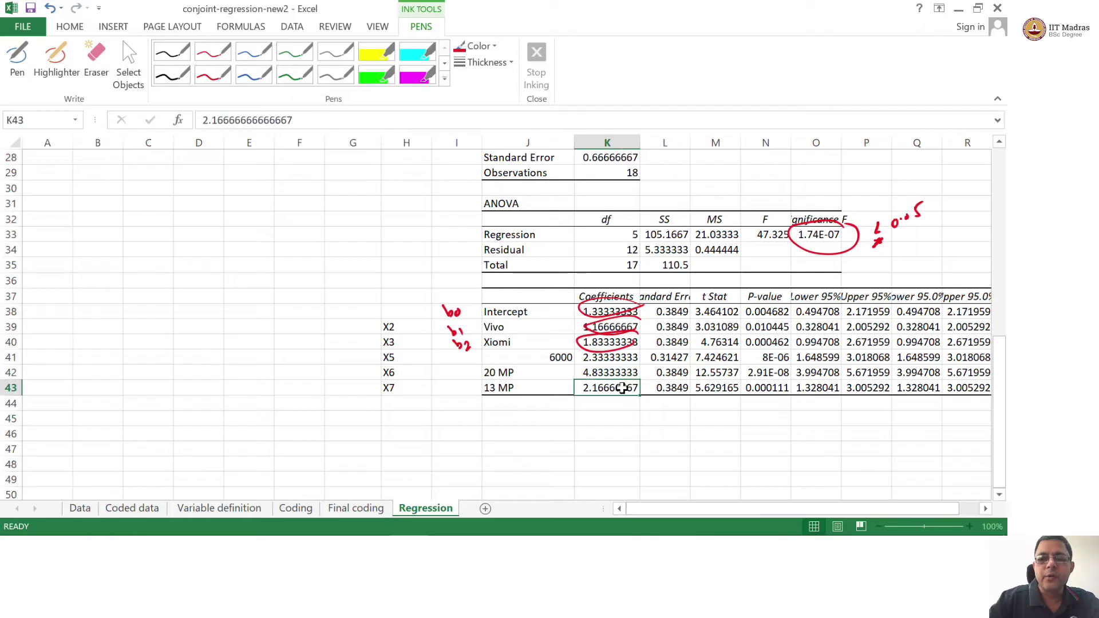
{"action": "key", "text": "shift+Up"}
{"action": "key", "text": "shift+Up"}
{"action": "key", "text": "shift+Up"}
{"action": "key", "text": "shift+Up"}
{"action": "key", "text": "shift+Up"}
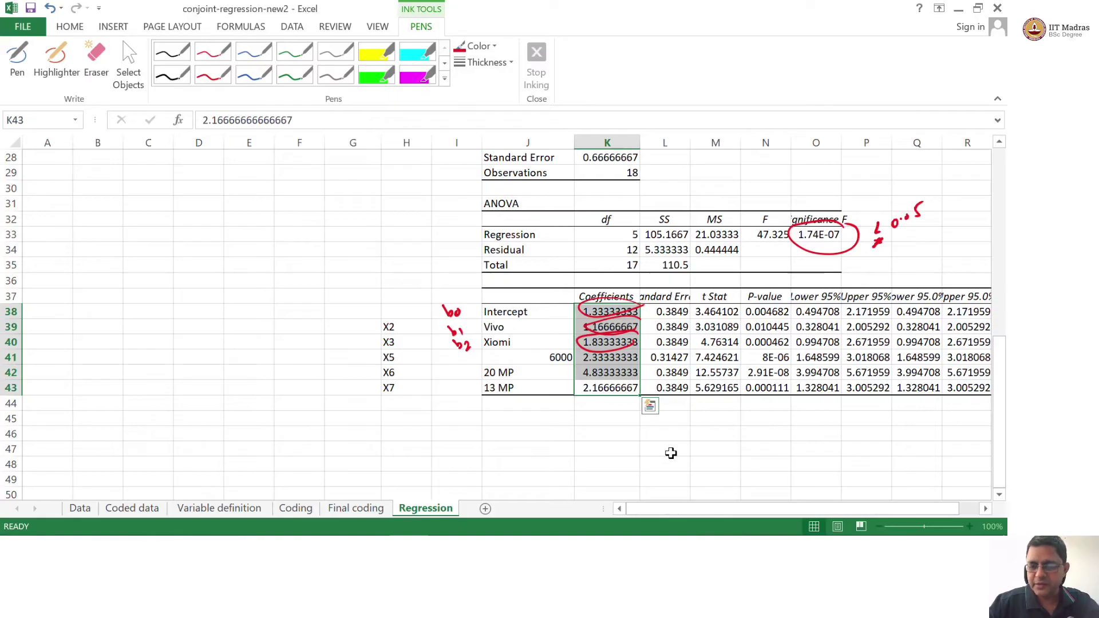
Review the 13 MP and Intercept coefficients in K43 and K38, leaving an empty cell below the table selected.
{"action": "left_click", "coordinate": [526, 461]}
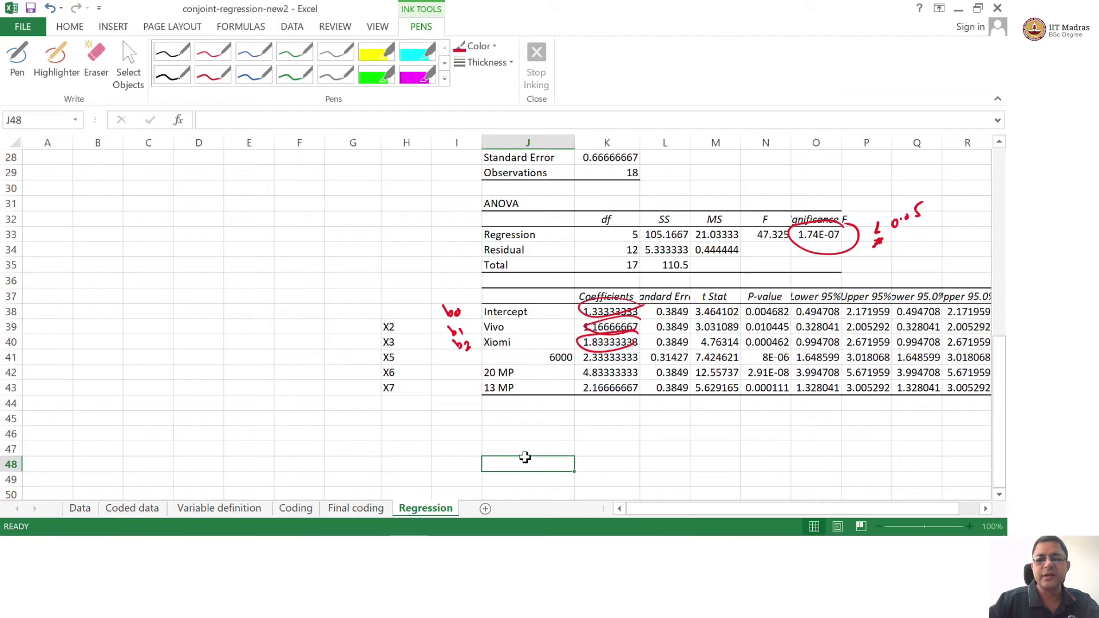
{"action": "left_click", "coordinate": [608, 381]}
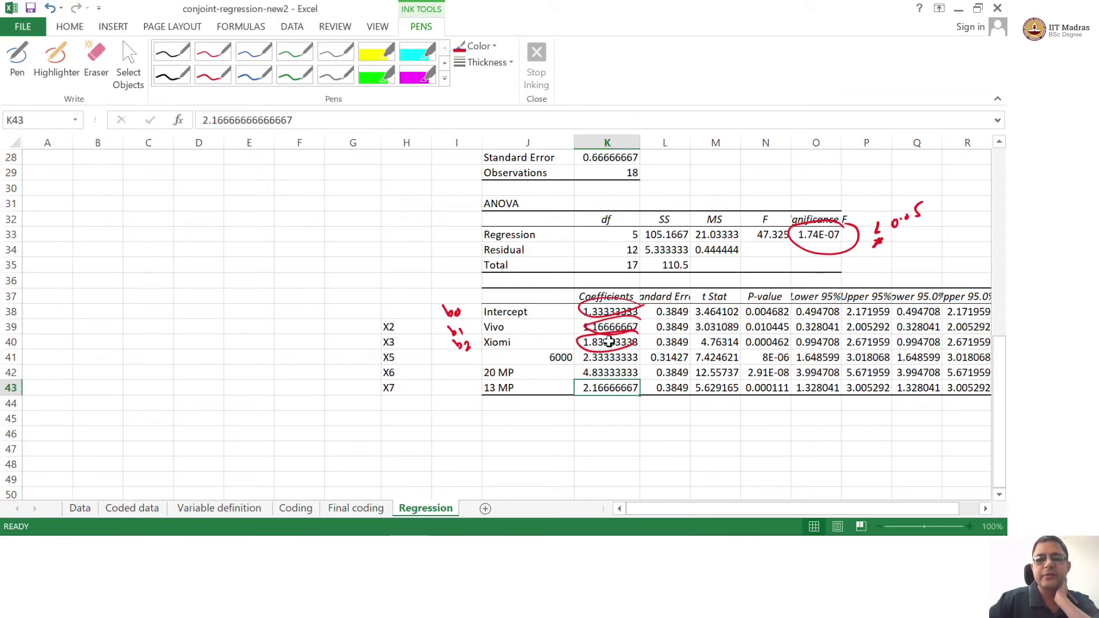
{"action": "left_click_drag", "start_coordinate": [607, 307], "coordinate": [608, 312]}
{"action": "left_click", "coordinate": [647, 432]}
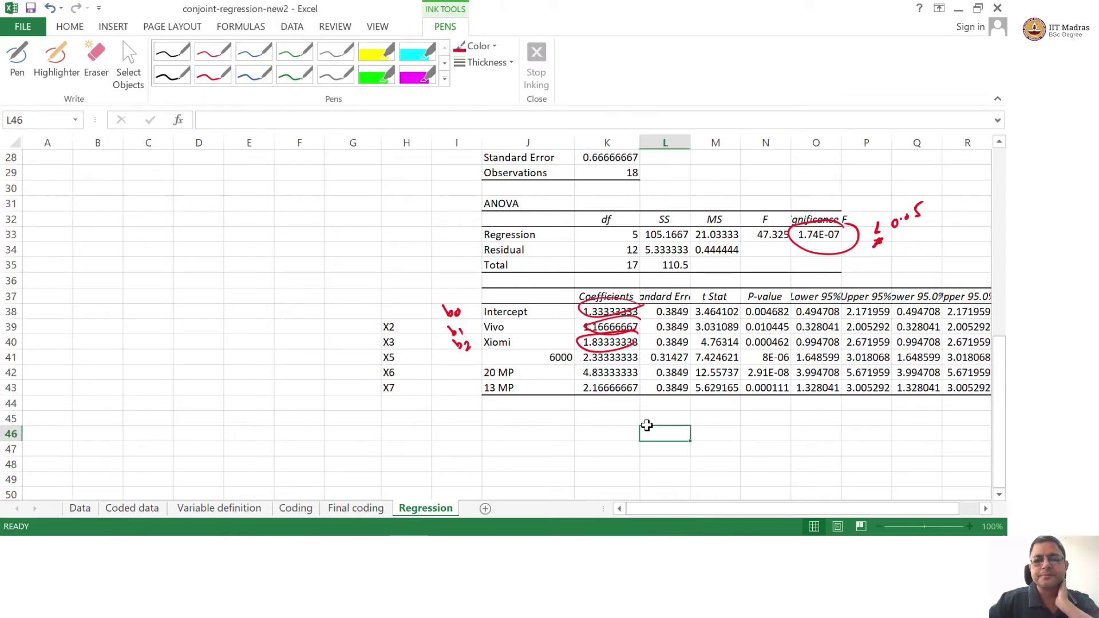
Switch to the Conjoint_analysis- Regression presentation in PowerPoint and start the slide show from slide 5.
{"action": "key", "text": "alt+Tab"}
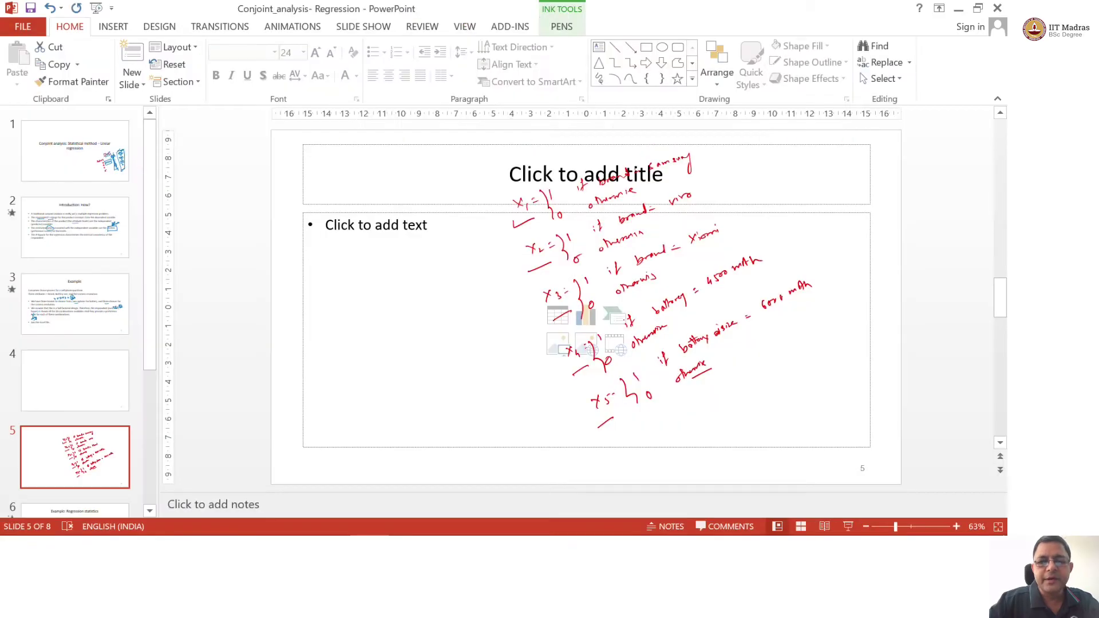
{"action": "left_click", "coordinate": [847, 527]}
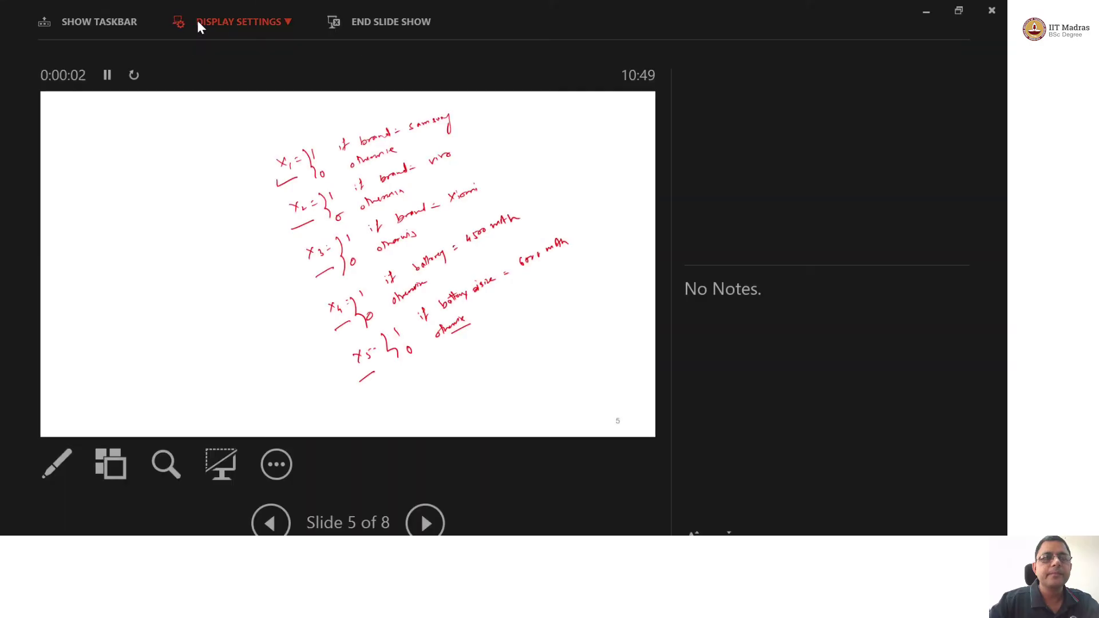
{"action": "left_click", "coordinate": [197, 21]}
{"action": "key", "text": "Escape"}
{"action": "key", "text": "Escape"}
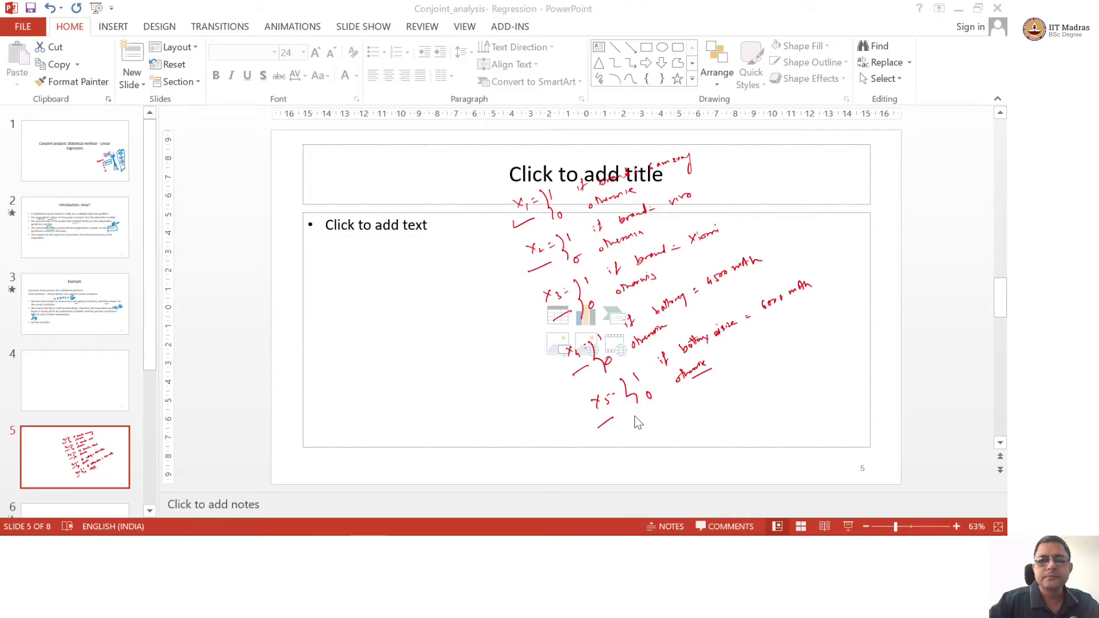
{"action": "key", "text": "shift+F5"}
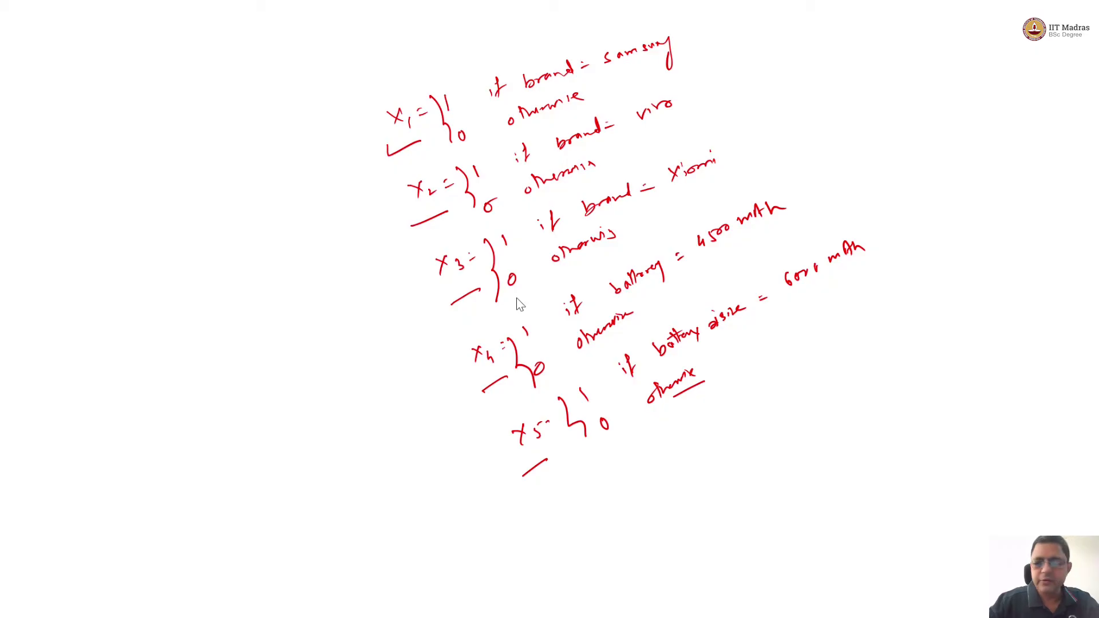
Advance to the "Example: Regression statistics" slide, reveal the full regression equation and end the slide show.
{"action": "key", "text": "Right"}
{"action": "key", "text": "Right"}
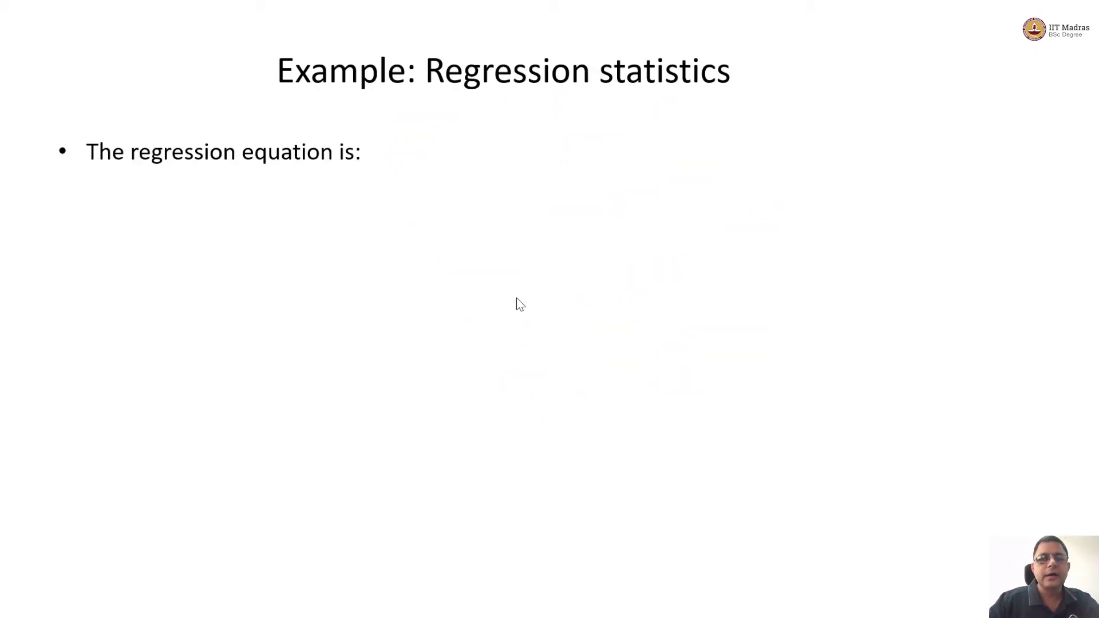
{"action": "key", "text": "Right"}
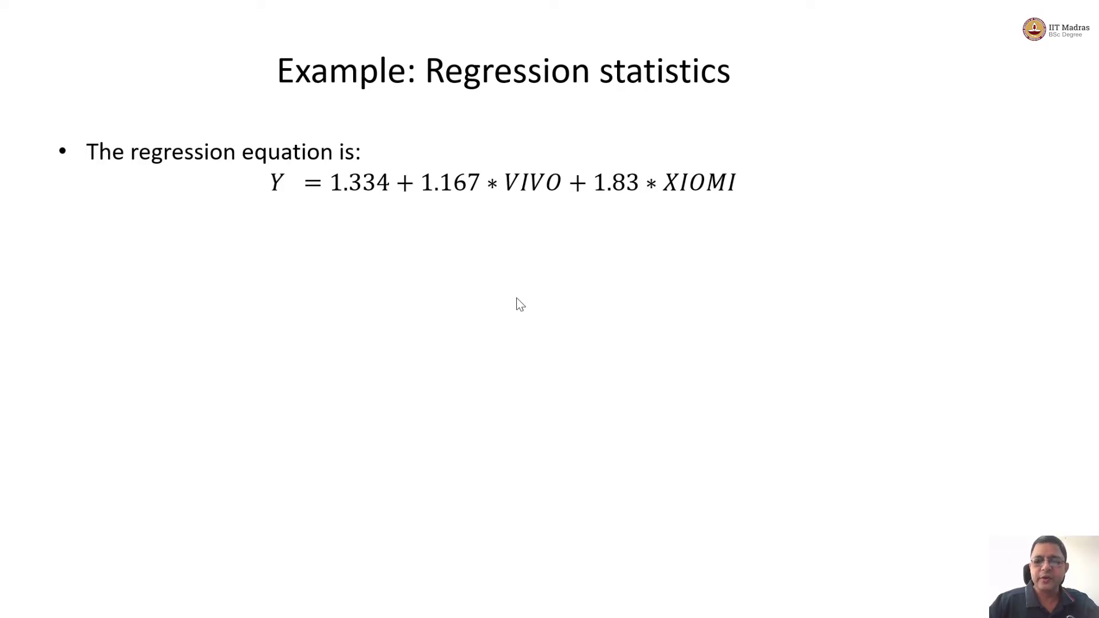
{"action": "key", "text": "Right"}
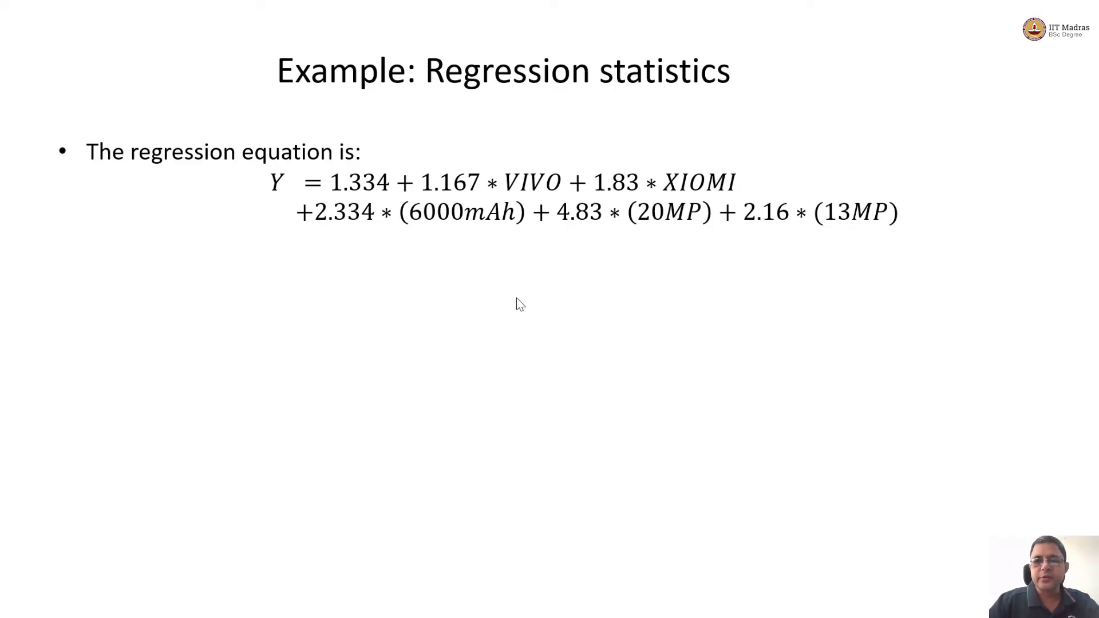
{"action": "key", "text": "Escape"}
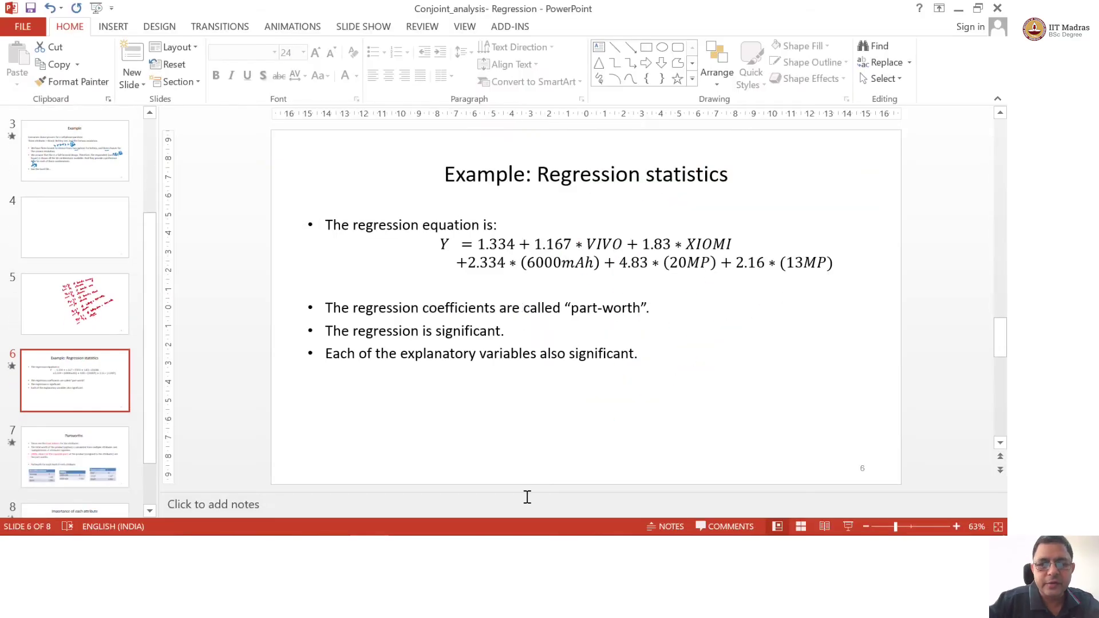
Switch to Excel and remove the red ink circles around the Intercept, Vivo and Xiomi coefficients.
{"action": "key", "text": "alt+Tab"}
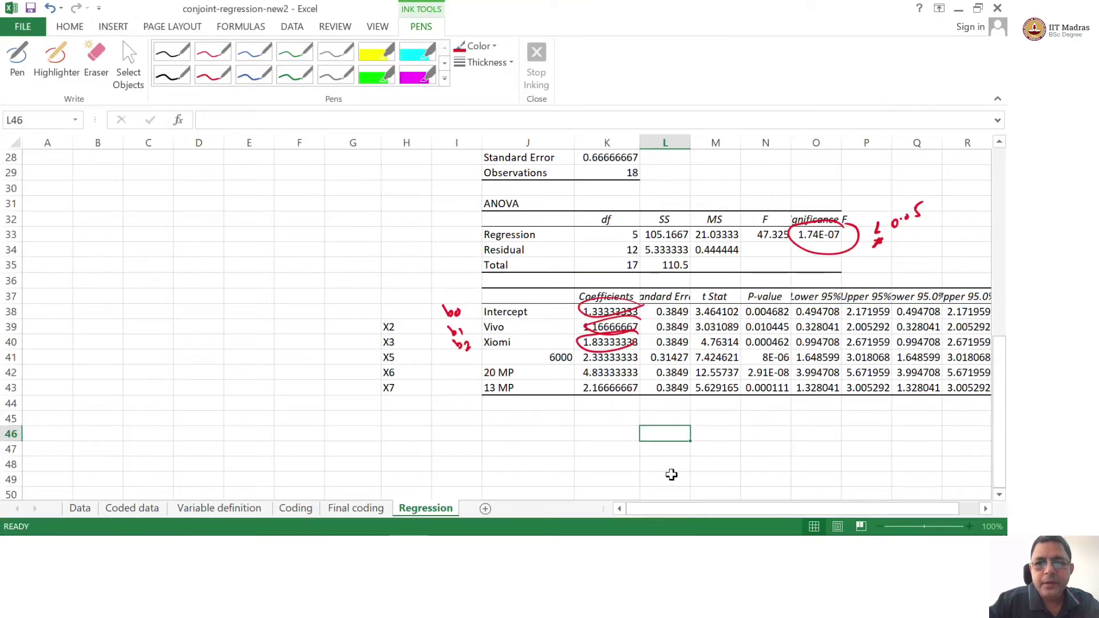
{"action": "mouse_move", "coordinate": [625, 335]}
{"action": "left_mouse_down"}
{"action": "mouse_move", "coordinate": [595, 309]}
{"action": "mouse_move", "coordinate": [641, 306]}
{"action": "mouse_move", "coordinate": [621, 311]}
{"action": "left_mouse_up"}
{"action": "key", "text": "ctrl+z"}
{"action": "key", "text": "ctrl+z"}
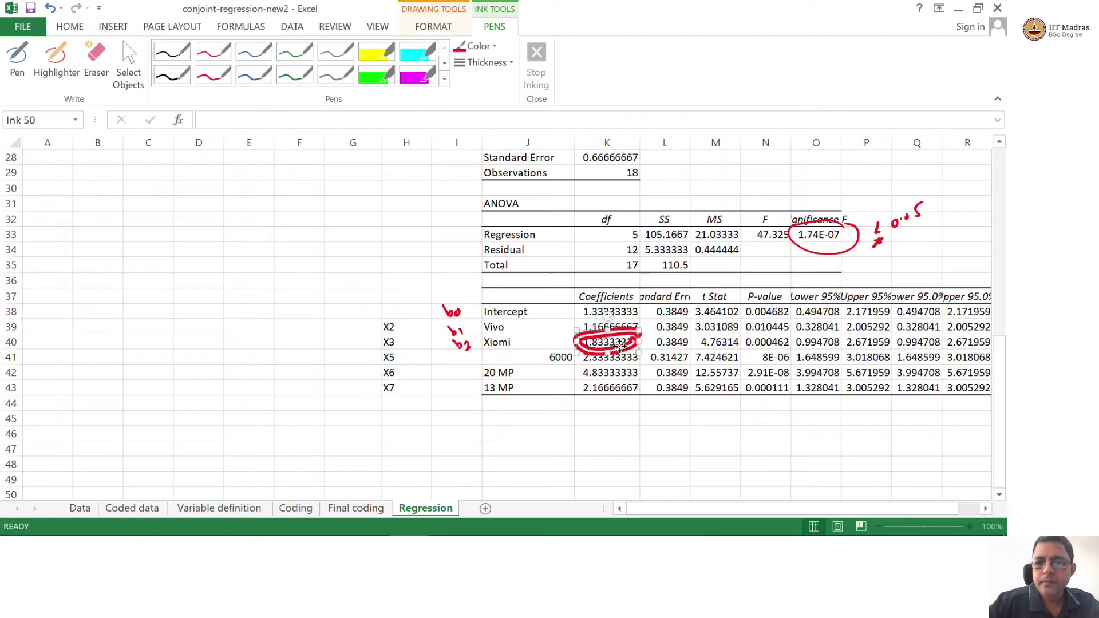
{"action": "key", "text": "ctrl+z"}
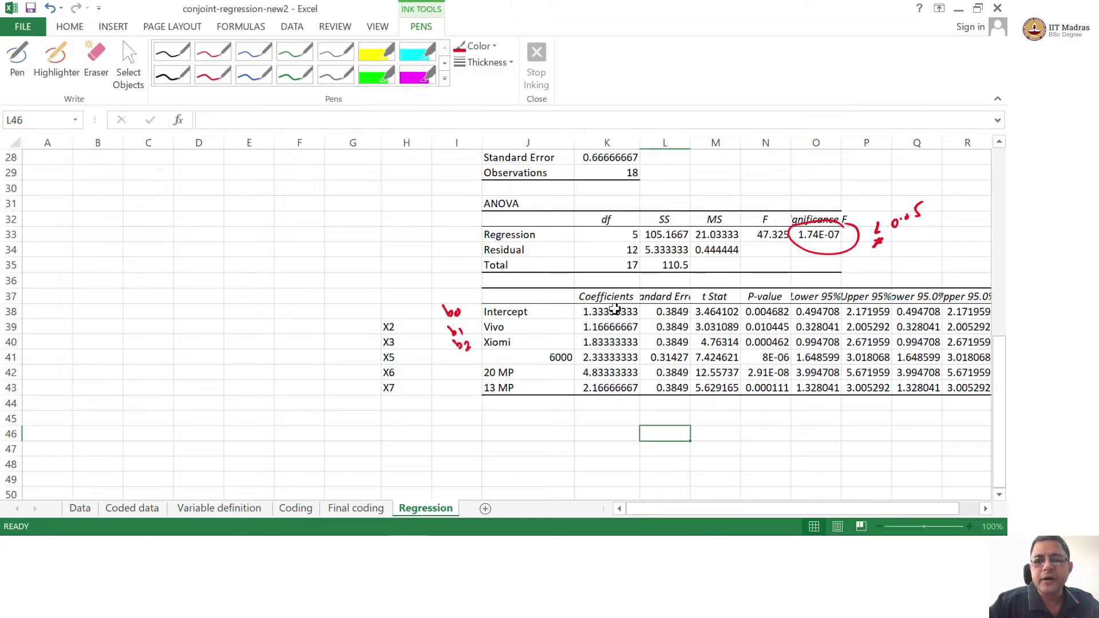
Compare the Vivo and Xiomi coefficients in K39:K40 with the first line of the regression equation in PowerPoint.
{"action": "left_click", "coordinate": [614, 334]}
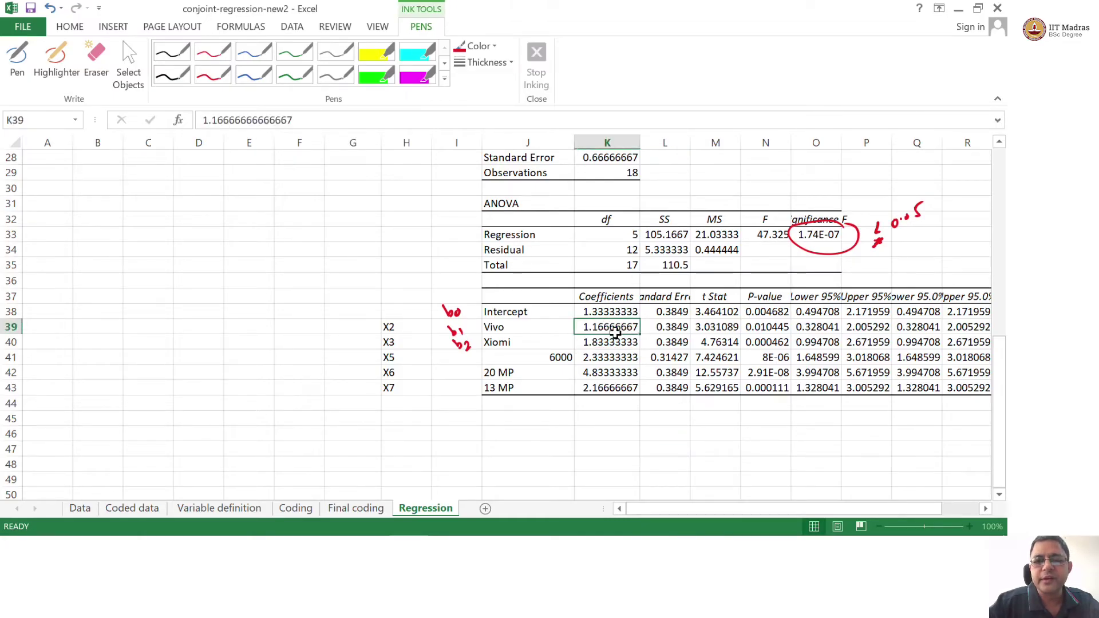
{"action": "left_click", "coordinate": [613, 350]}
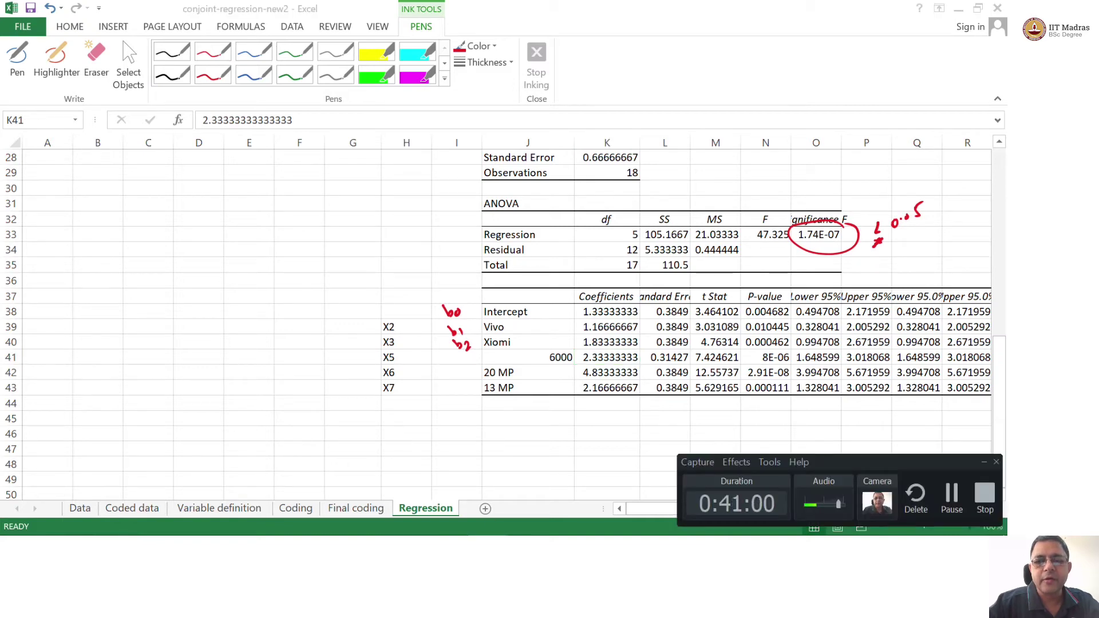
{"action": "key", "text": "alt+Tab"}
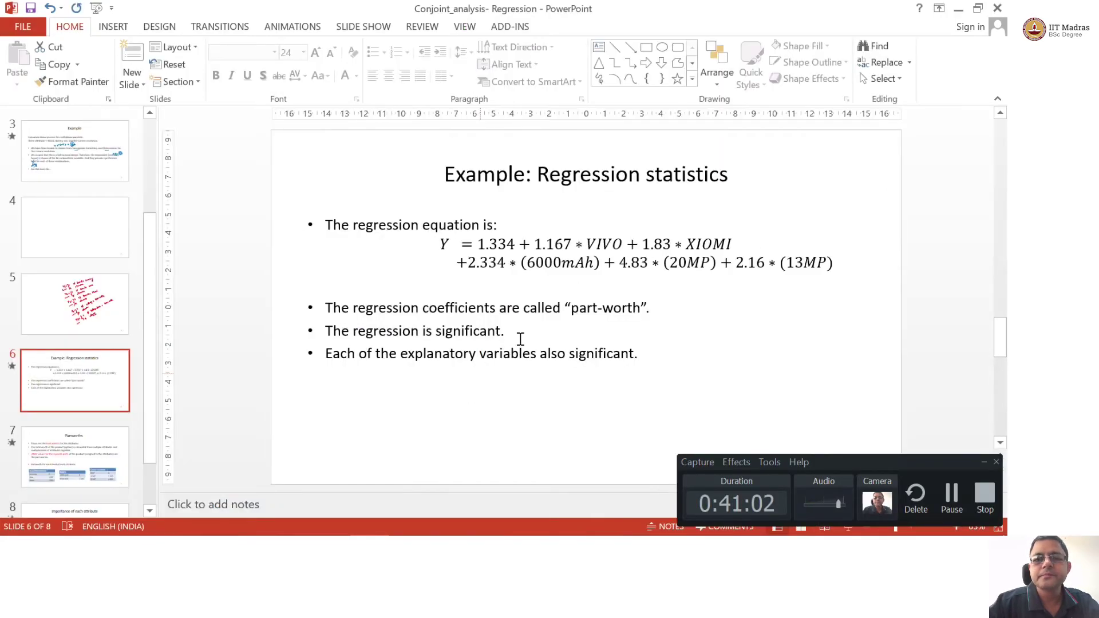
{"action": "left_click", "coordinate": [982, 462]}
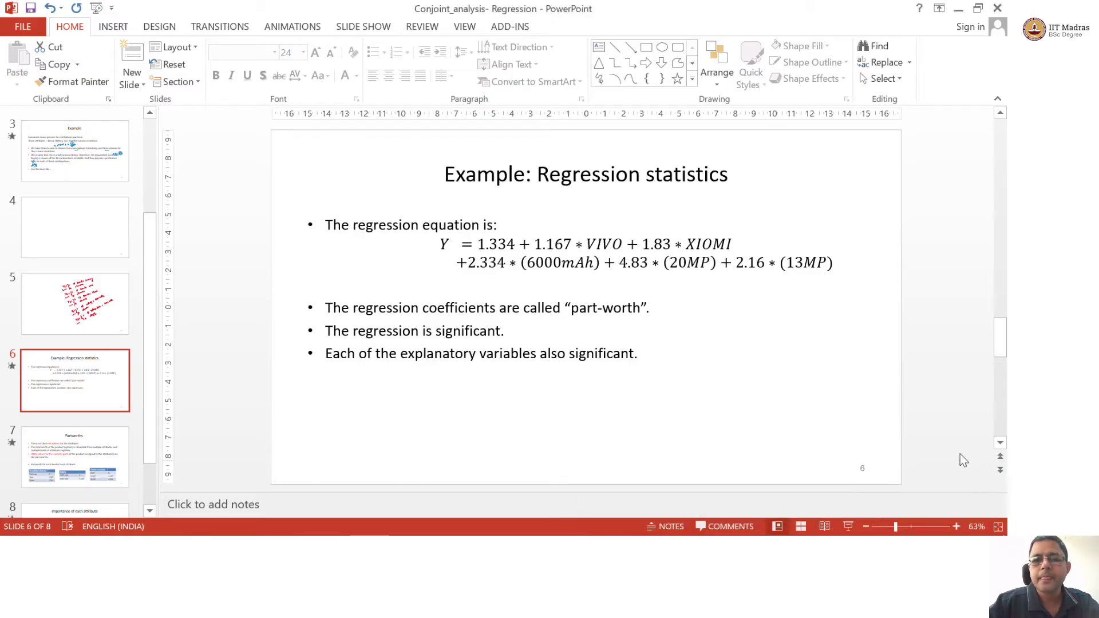
{"action": "left_click", "coordinate": [546, 246]}
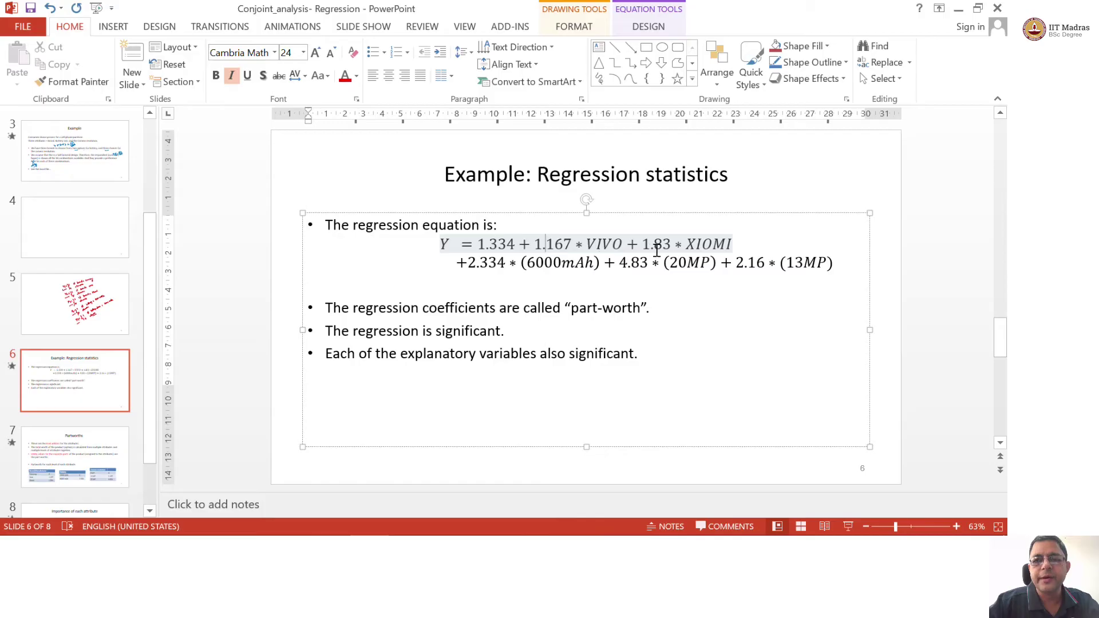
Switch to Excel and match the Xiomi and 6000 coefficients in K40:K41 with their labels in J40:J41.
{"action": "key", "text": "alt+Tab"}
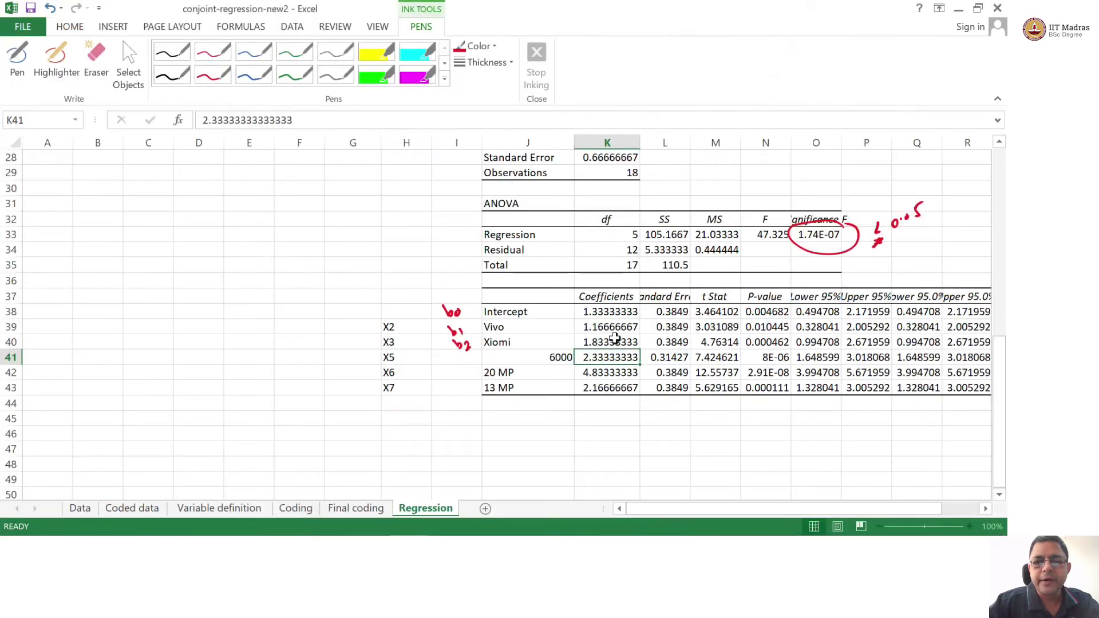
{"action": "left_click", "coordinate": [615, 341]}
{"action": "left_click", "coordinate": [559, 341]}
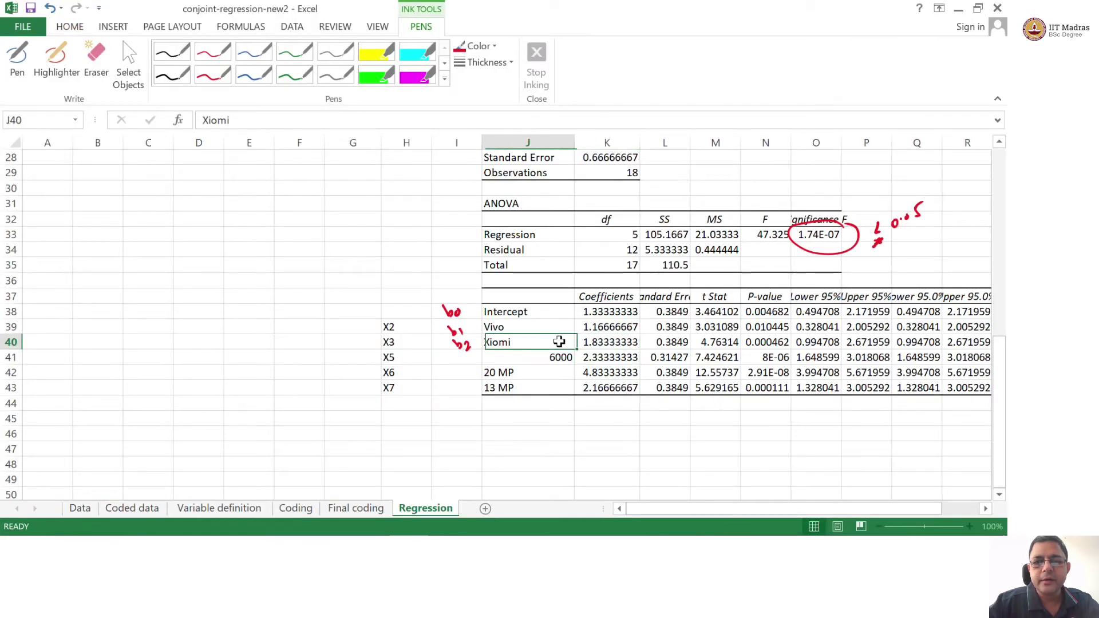
{"action": "left_click", "coordinate": [596, 356]}
{"action": "left_click", "coordinate": [535, 359]}
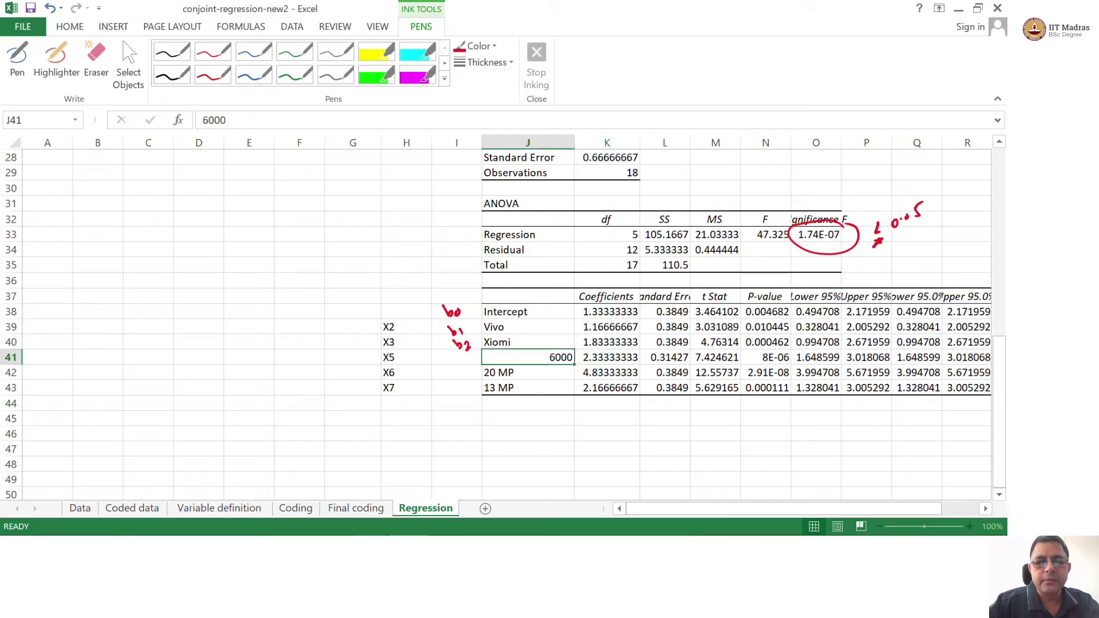
Locate the 6000mAh term in the second line of the PowerPoint regression equation and return to the Excel output.
{"action": "key", "text": "alt+Tab"}
{"action": "left_click", "coordinate": [488, 263]}
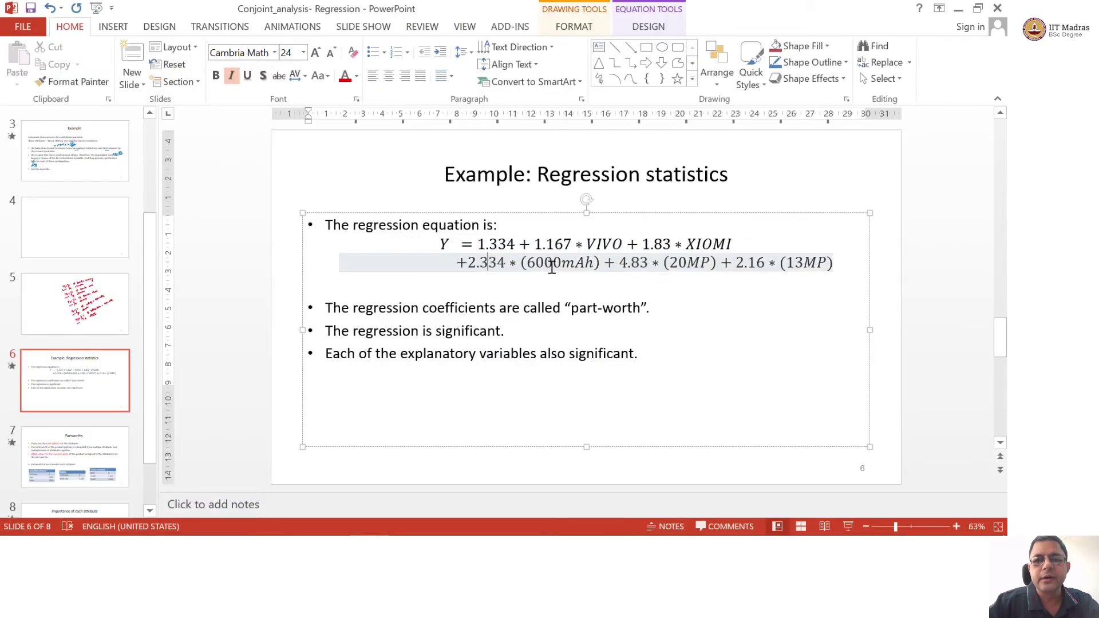
{"action": "left_click", "coordinate": [551, 265]}
{"action": "key", "text": "alt+Tab"}
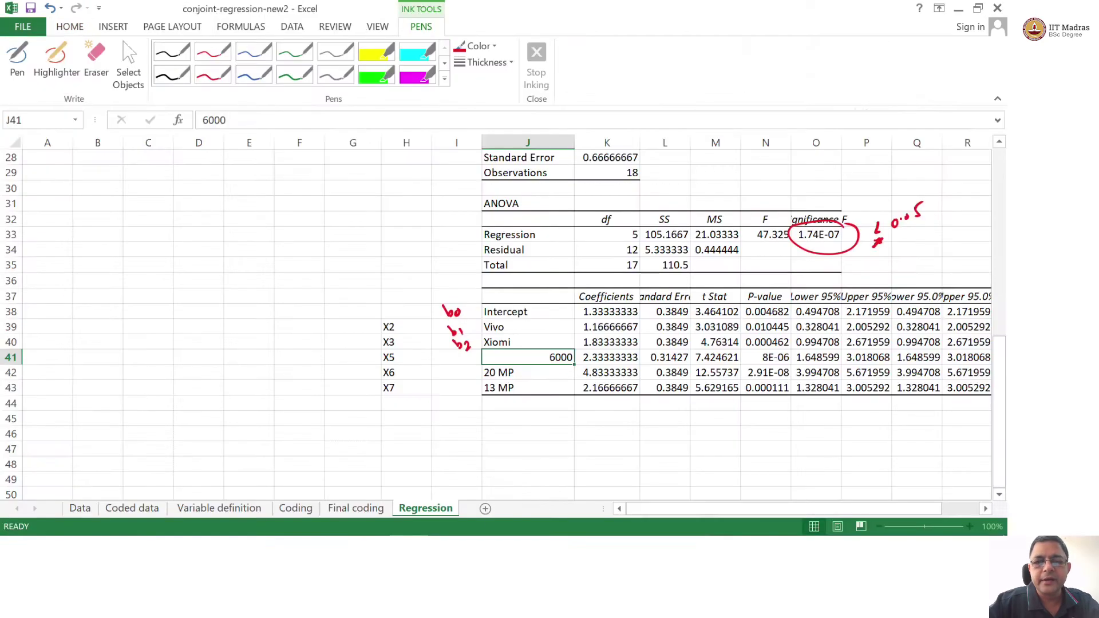
Match the 20 MP and 13 MP coefficients in K42:K43 with their labels, and compare them with the second line of the PowerPoint regression equation.
{"action": "left_click", "coordinate": [599, 375]}
{"action": "left_click", "coordinate": [529, 377]}
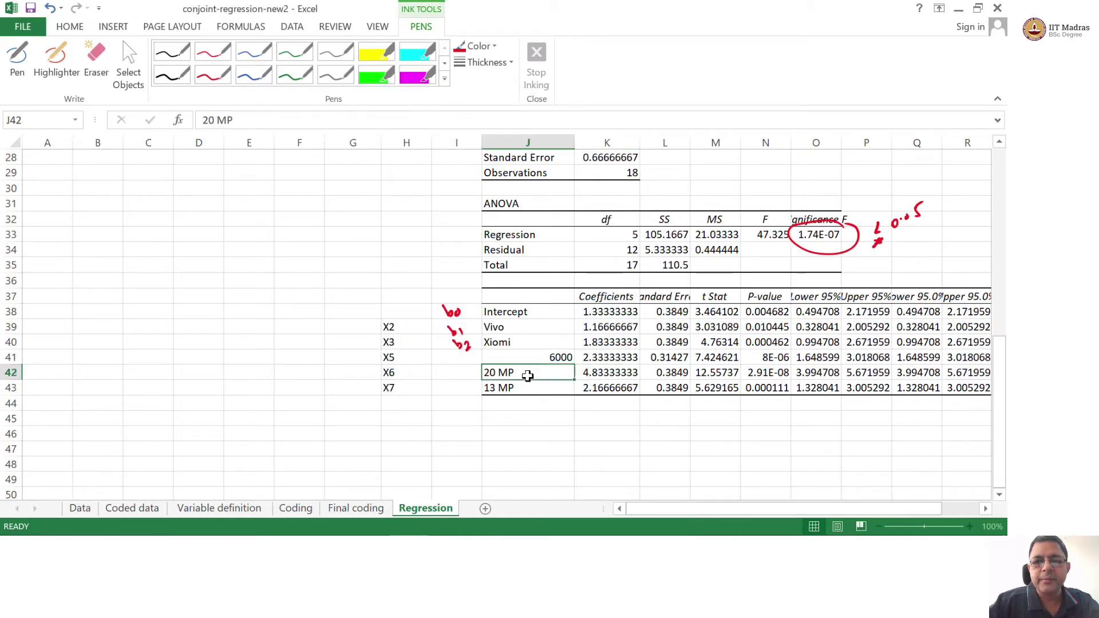
{"action": "left_click", "coordinate": [593, 387]}
{"action": "left_click", "coordinate": [540, 389]}
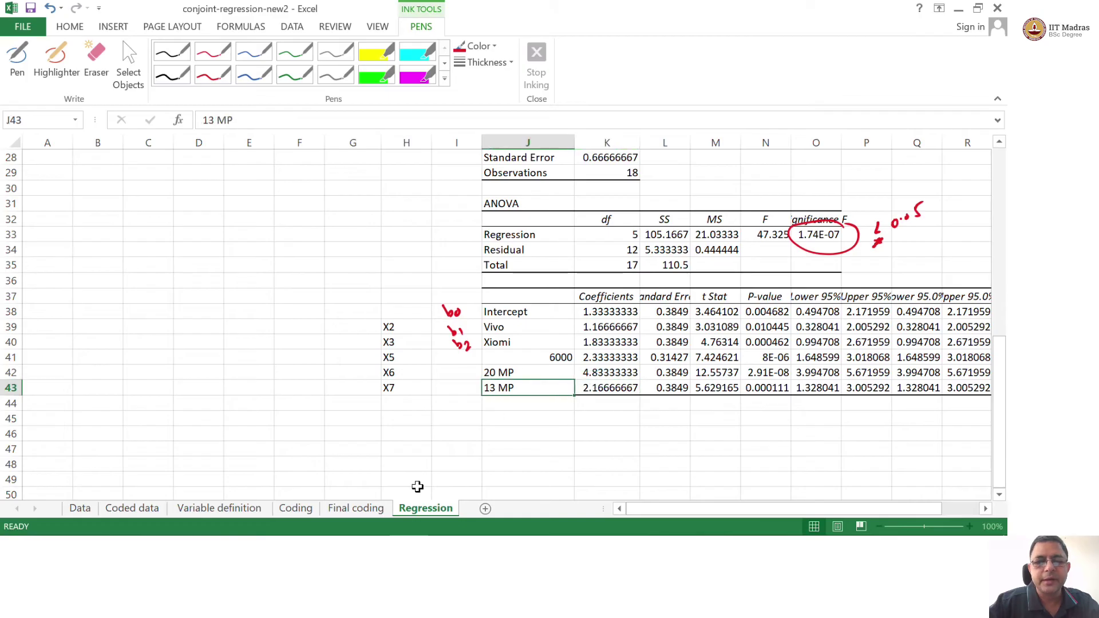
{"action": "key", "text": "alt+Tab"}
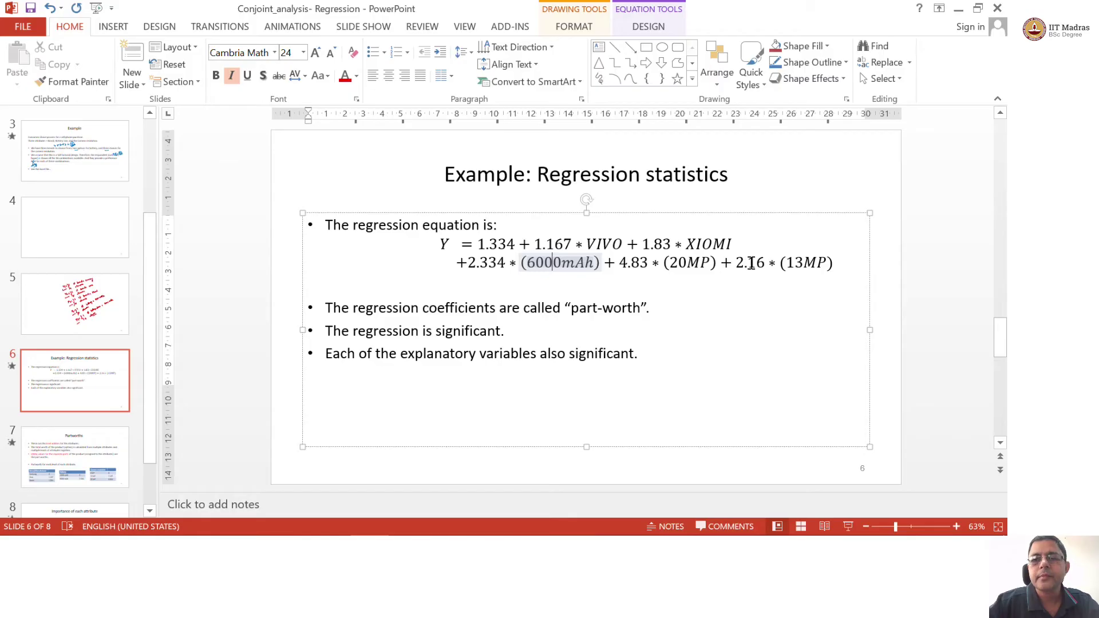
{"action": "left_click", "coordinate": [550, 466]}
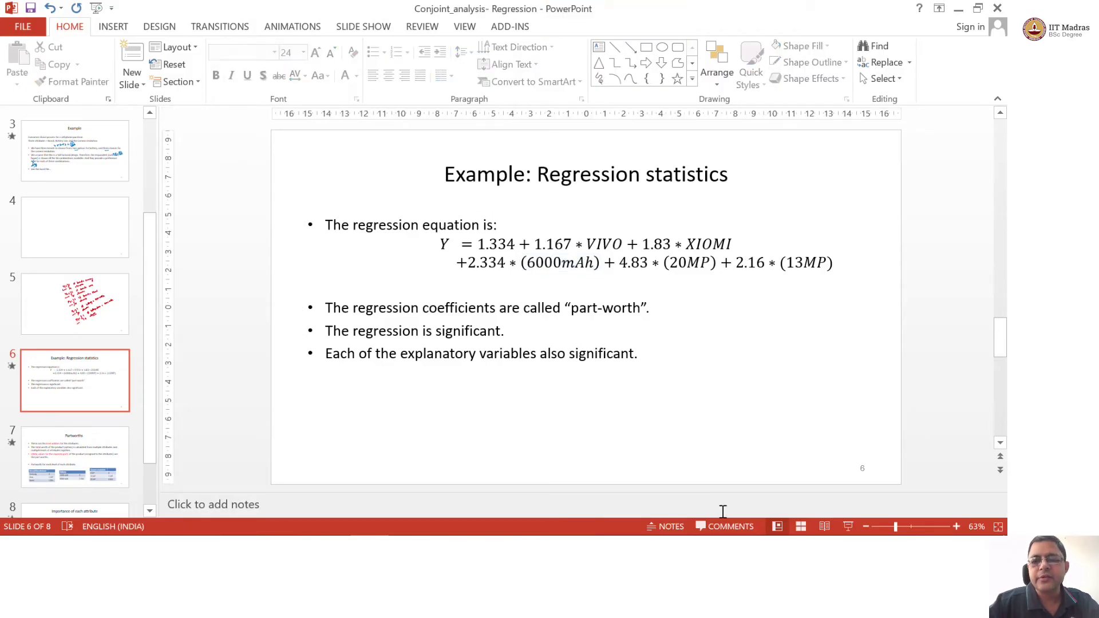
Start the slide show from the Regression statistics slide and show the slide full screen in place of Presenter View.
{"action": "left_click", "coordinate": [847, 526]}
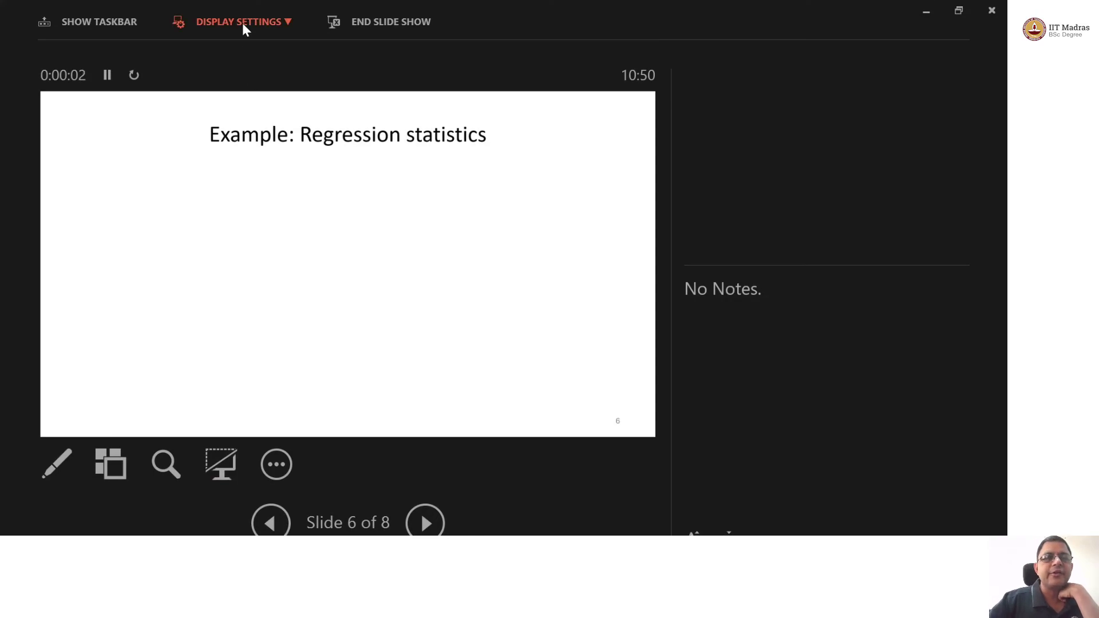
{"action": "left_click", "coordinate": [242, 22]}
{"action": "left_click", "coordinate": [245, 69]}
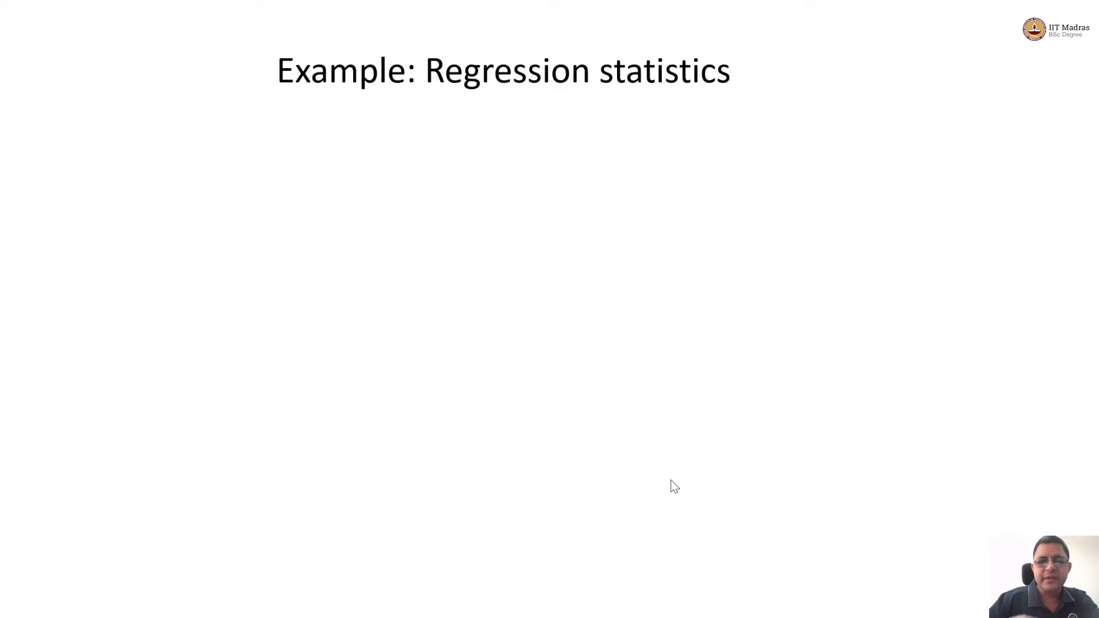
Reveal the slide's animated content from the regression equation through the part-worth bullet to "The regression is significant.".
{"action": "left_click", "coordinate": [674, 487]}
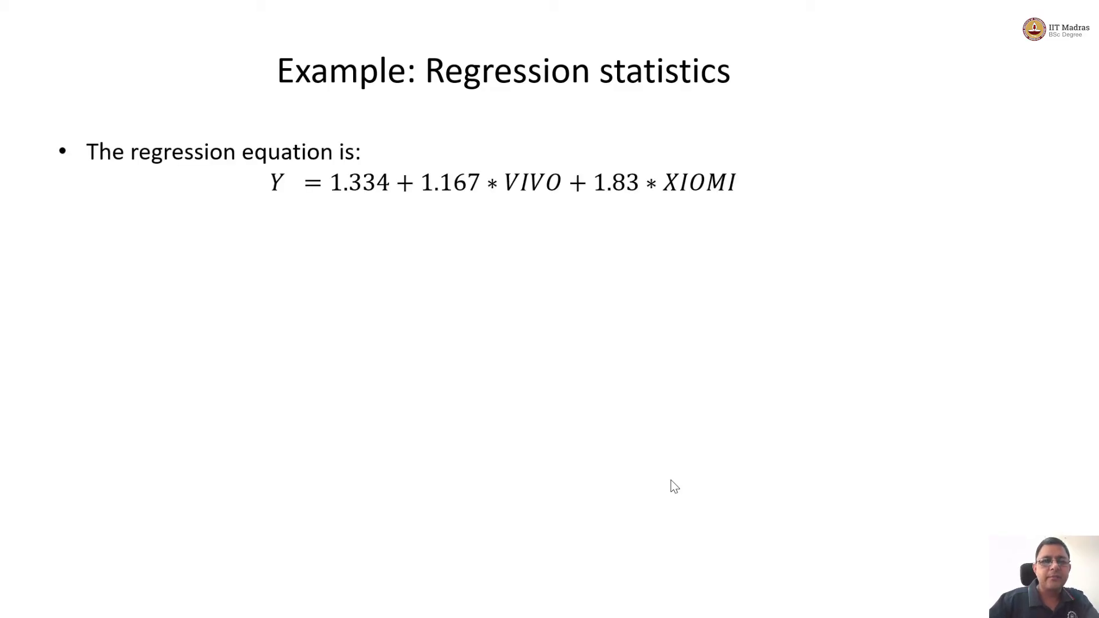
{"action": "left_click", "coordinate": [674, 487]}
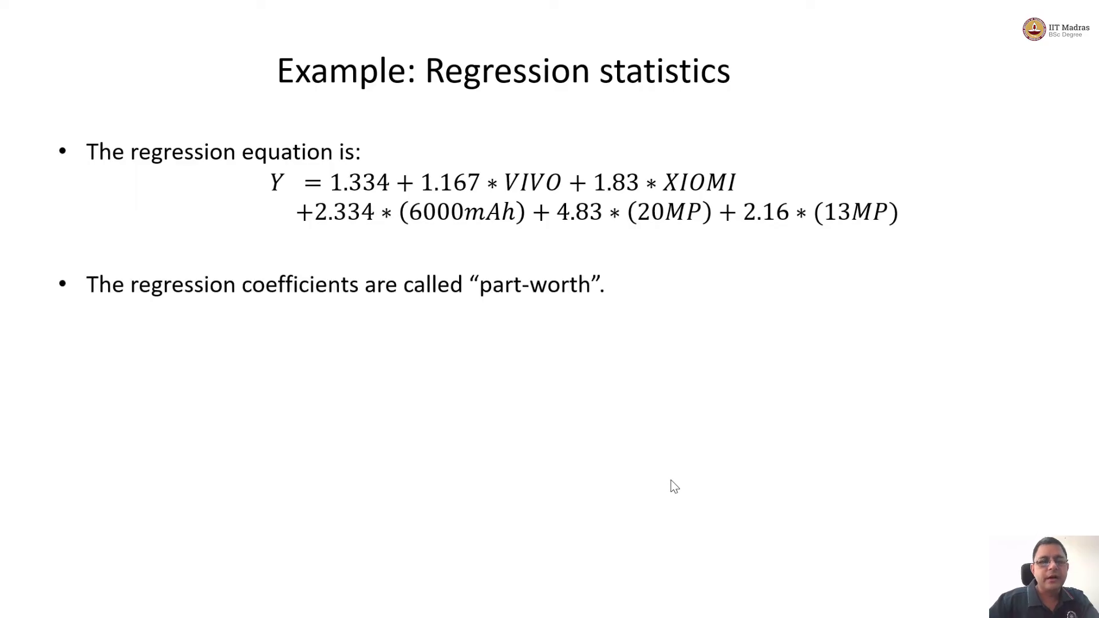
{"action": "left_click", "coordinate": [675, 487]}
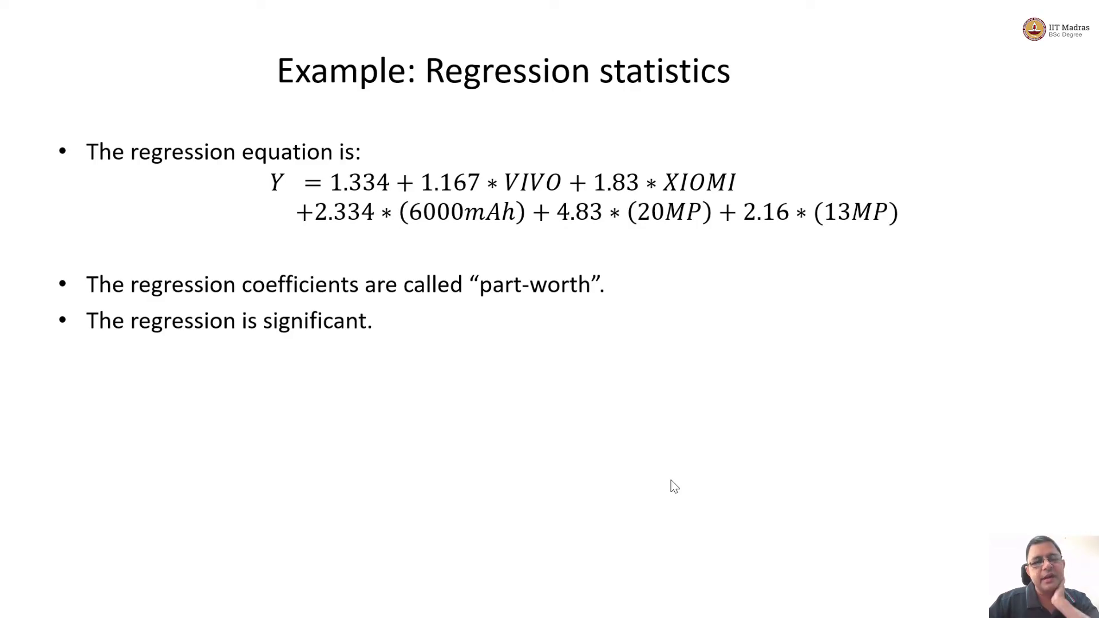